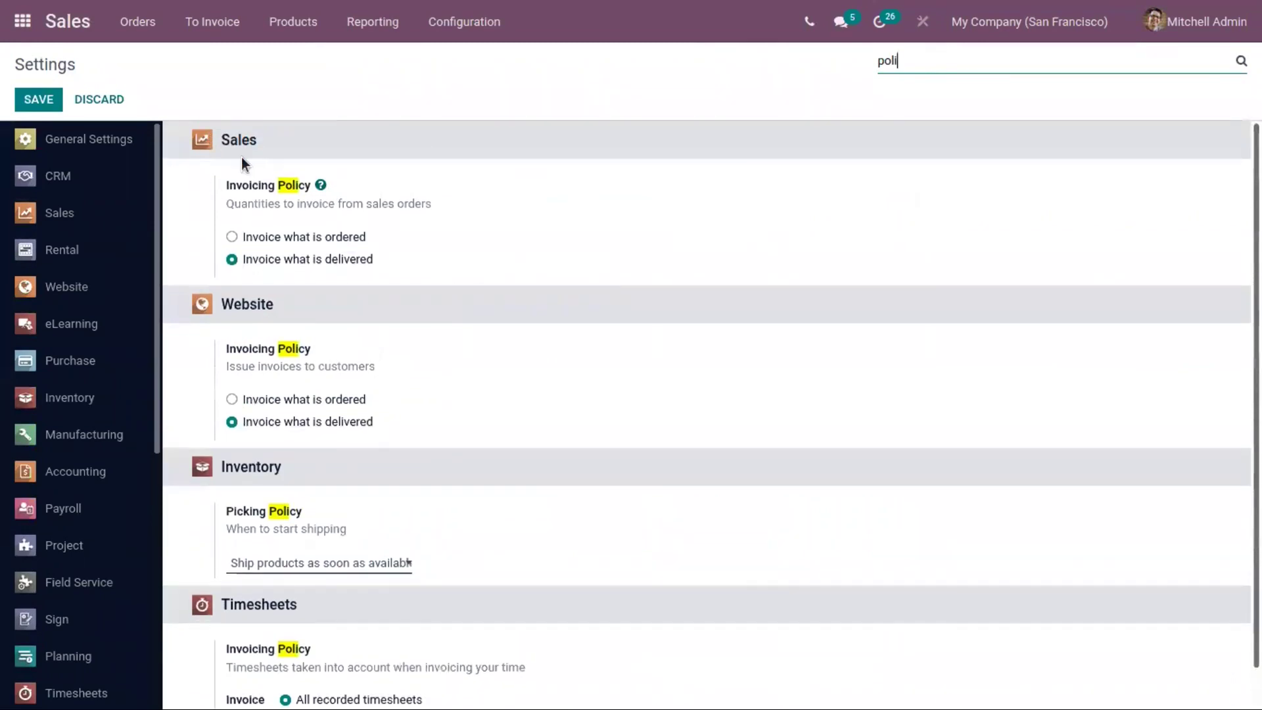
Step: Set the Sales default invoicing policy to 'Invoice what is delivered'
mouse_move(250, 199)
left_click(328, 263)
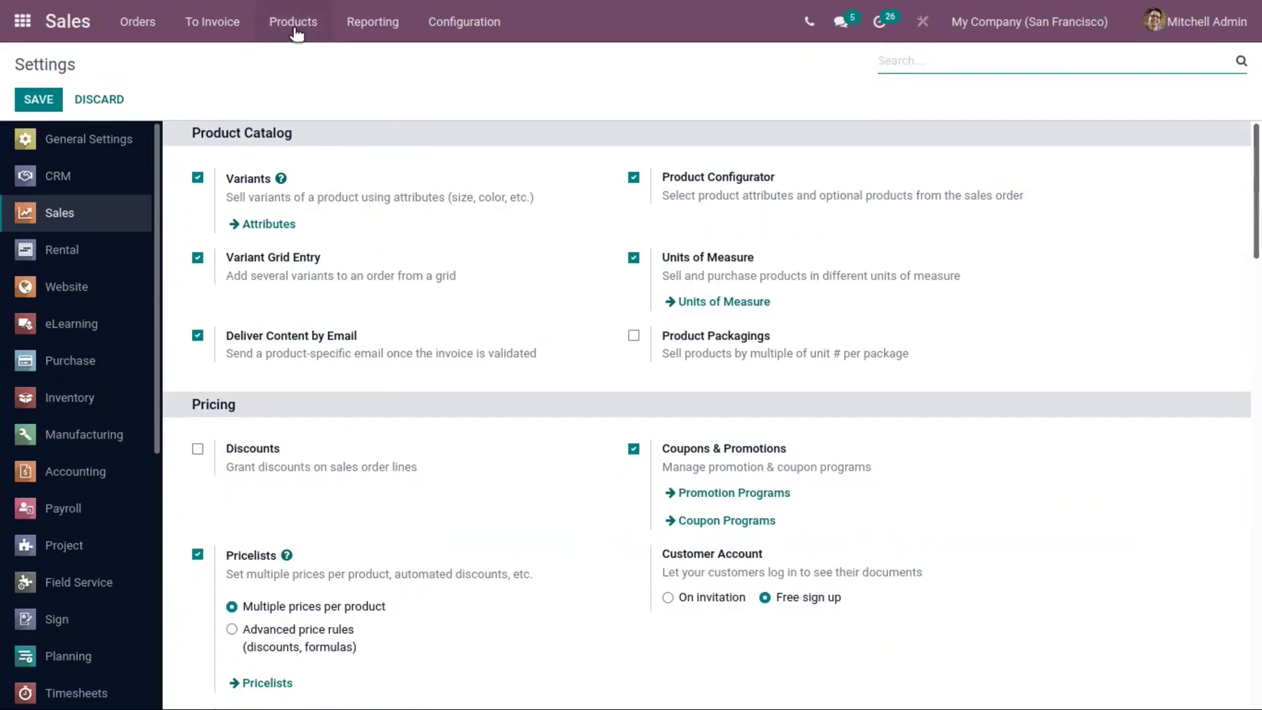
Step: Open the Dining Room Chair product in edit mode and expand its Invoicing Policy choices
left_click(295, 22)
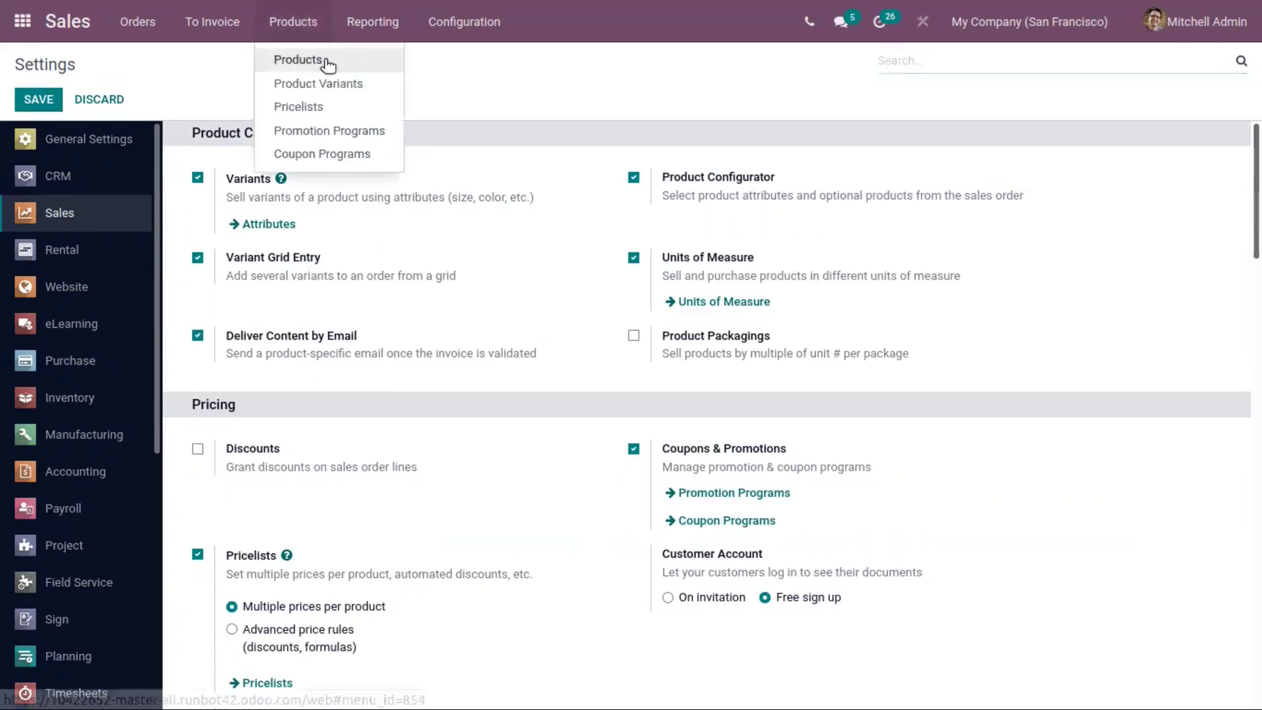
left_click(326, 62)
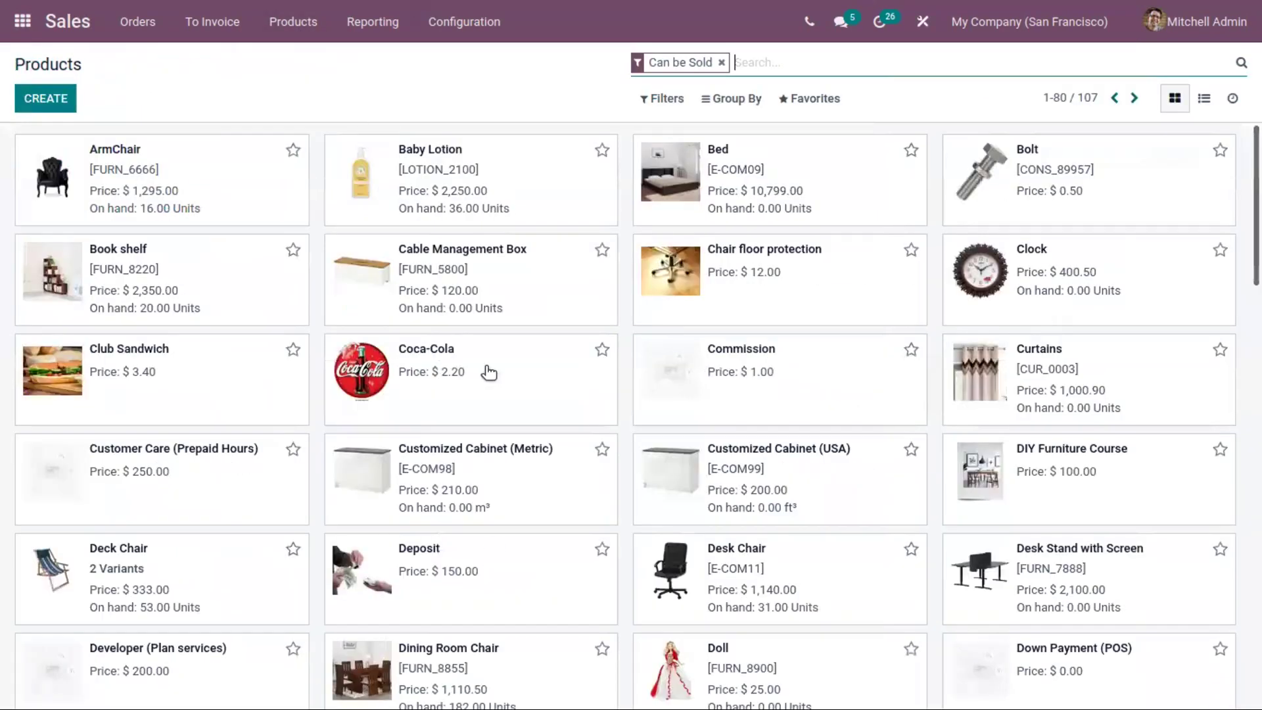
left_click(498, 669)
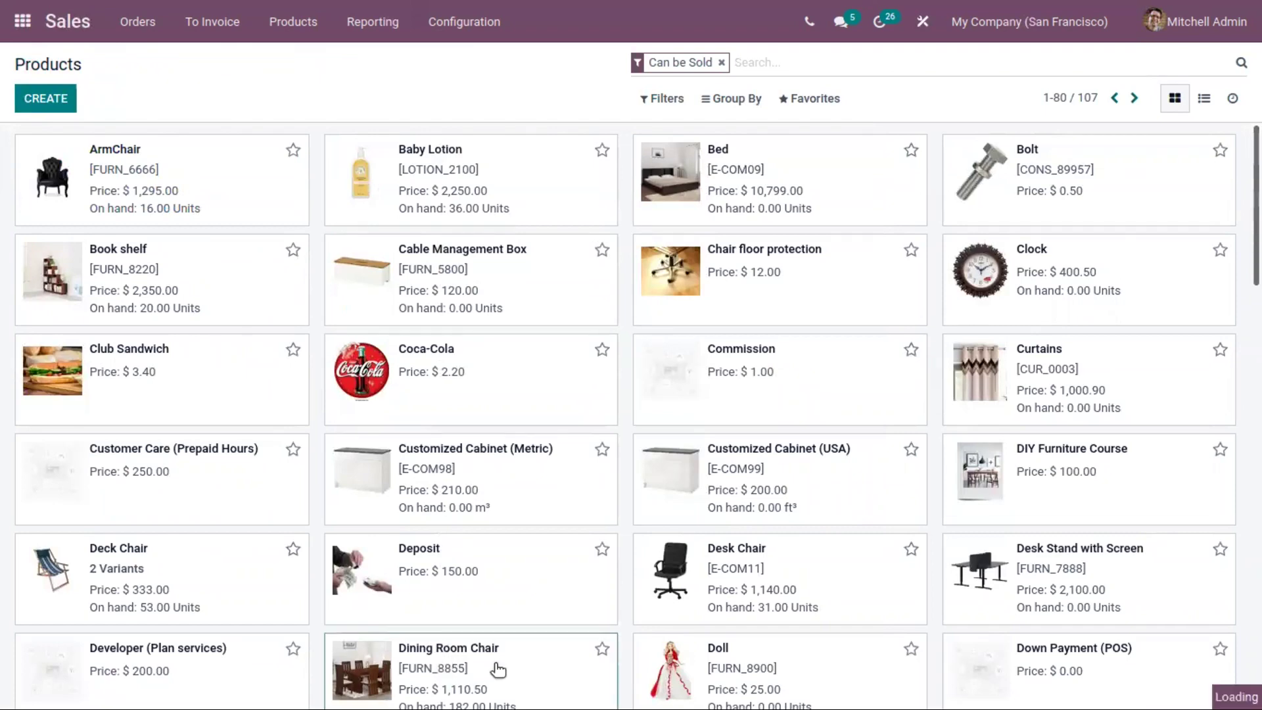
left_click(58, 112)
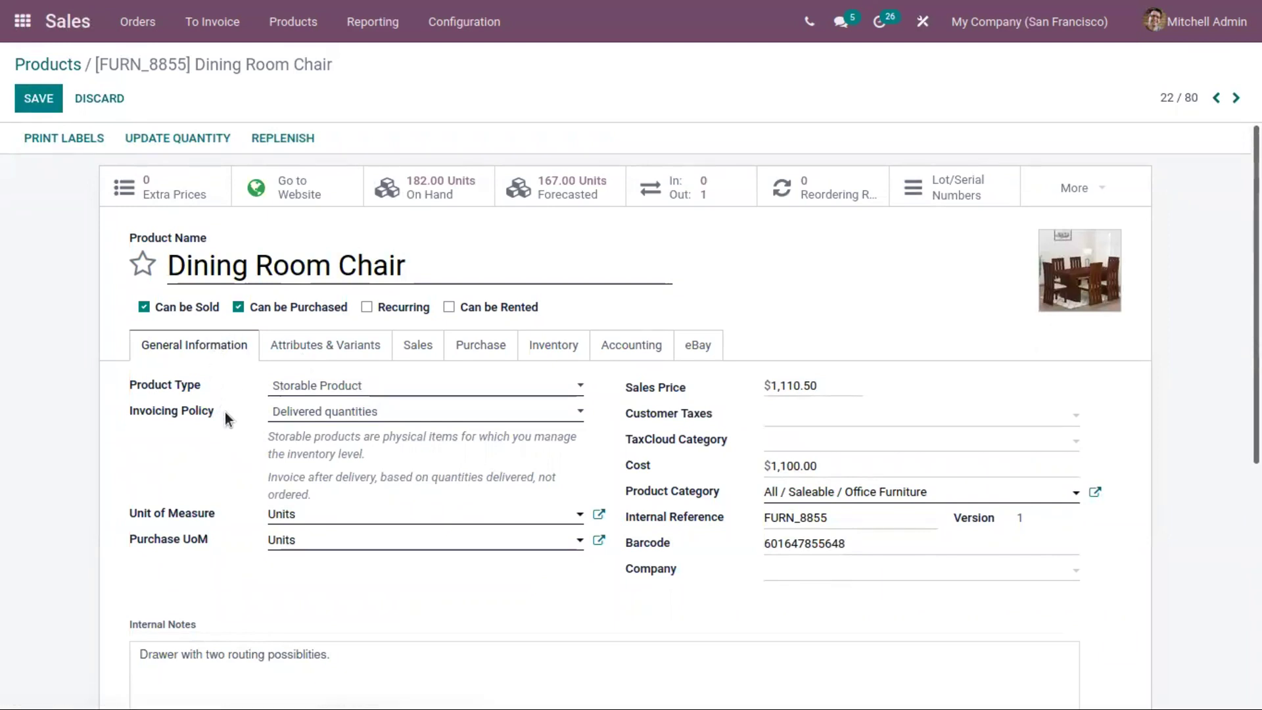
mouse_move(180, 412)
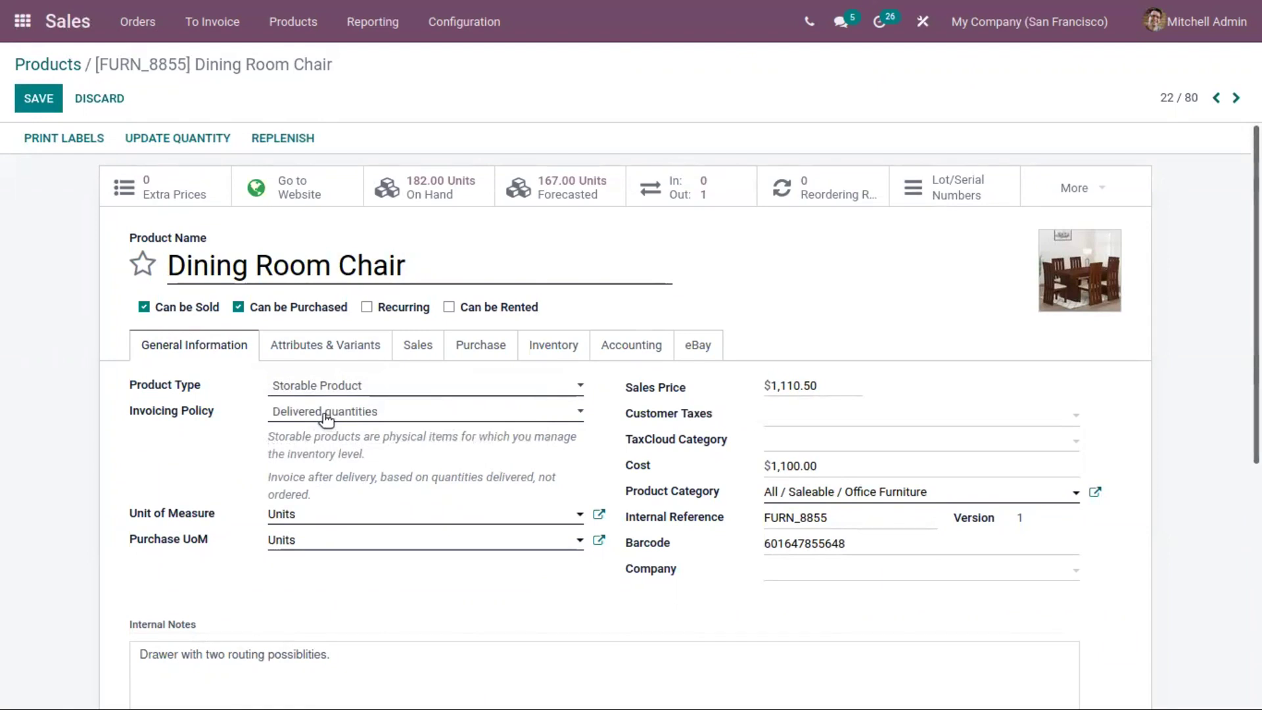
left_click(325, 414)
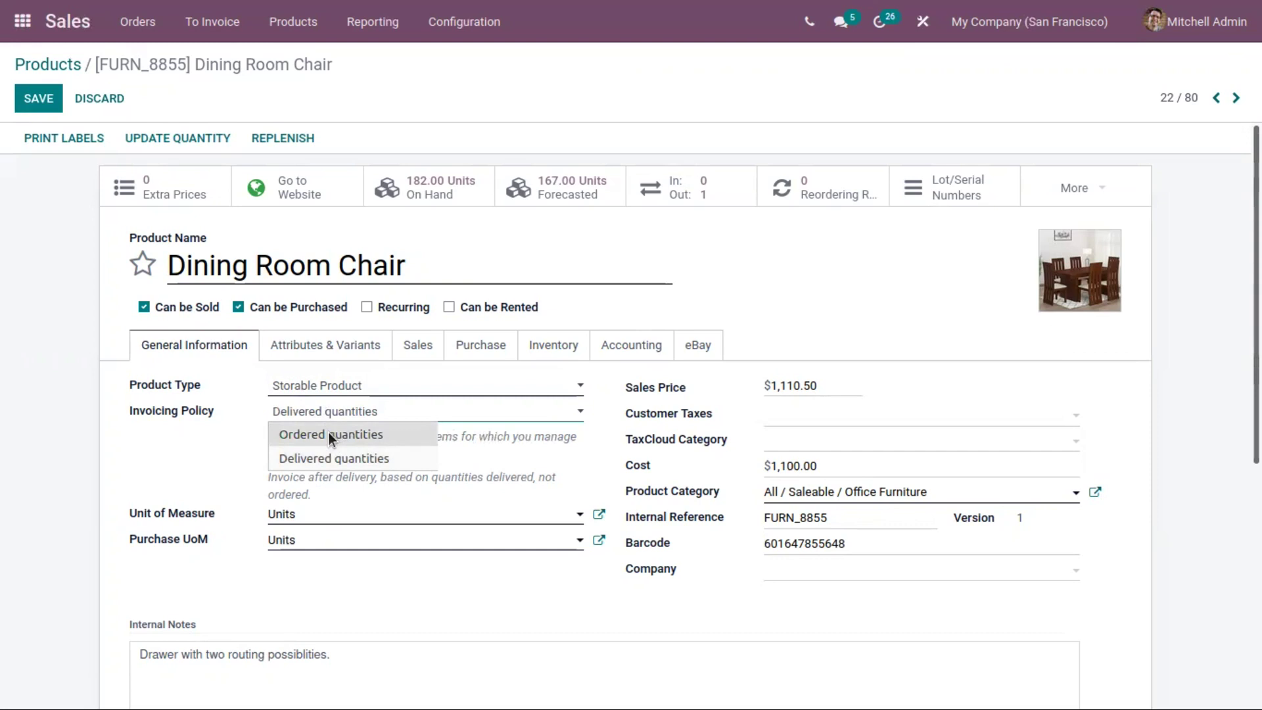
Step: Set Dining Room Chair's invoicing policy to Ordered quantities and save the product
left_click(328, 434)
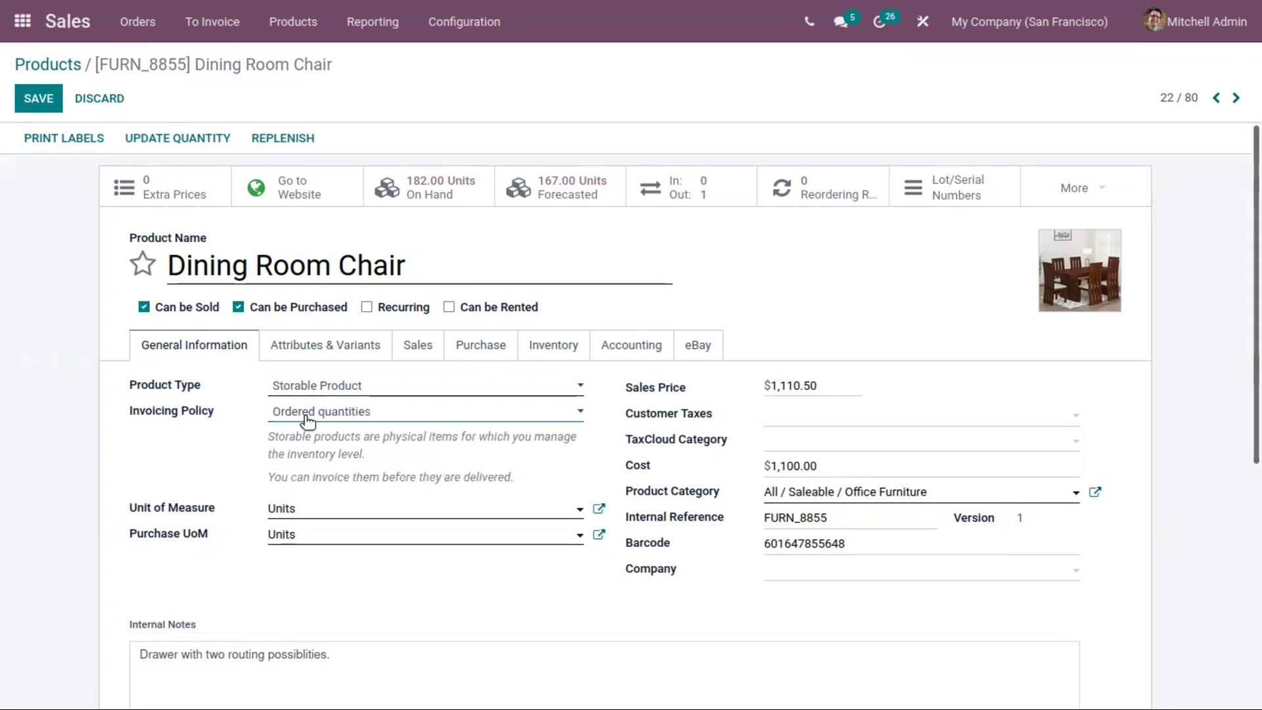
left_click_drag(259, 468, 550, 471)
left_click(340, 413)
left_click(369, 458)
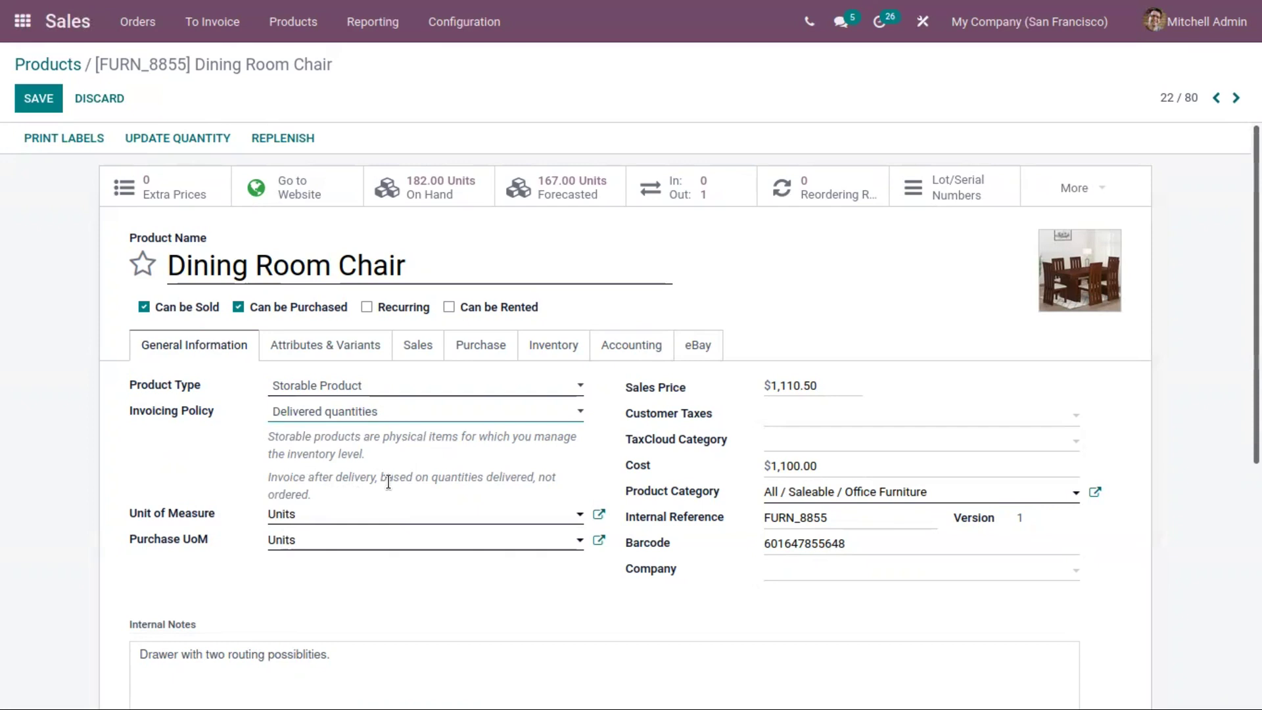
left_click(351, 415)
left_click(63, 98)
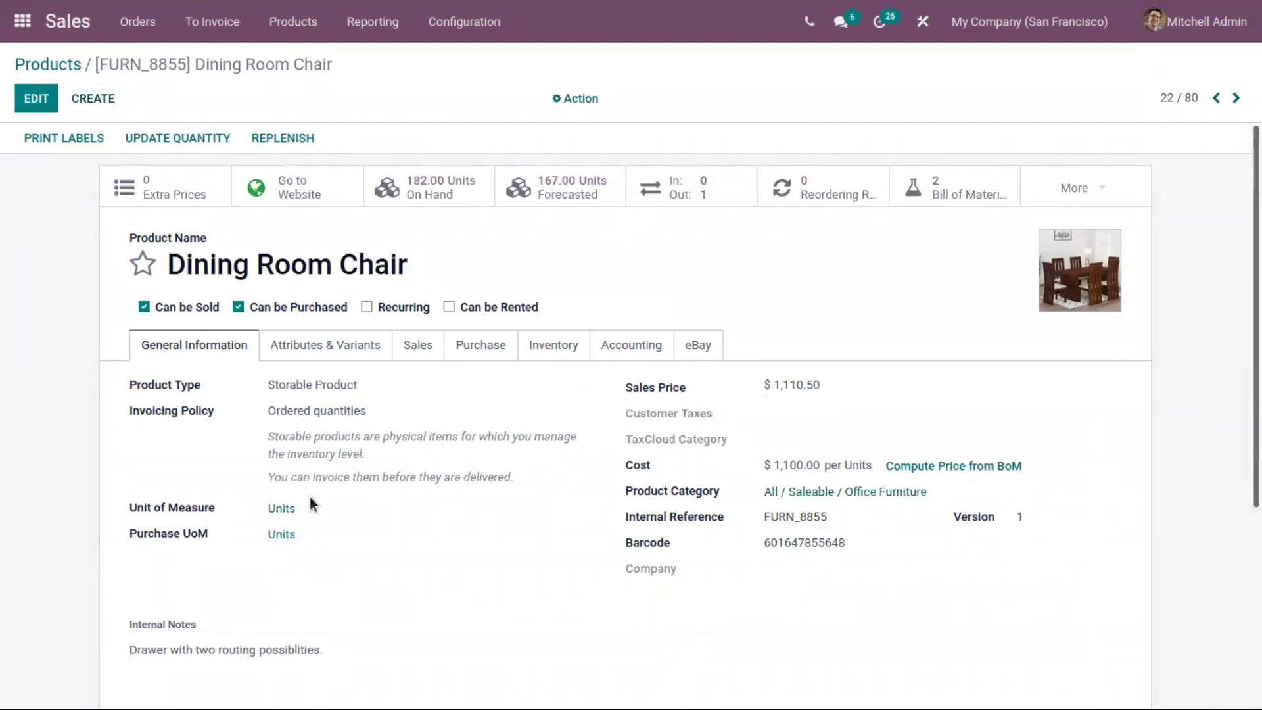
Step: Edit and save Deck Chair, keeping Delivered quantities, then return to the product list
left_click(263, 408)
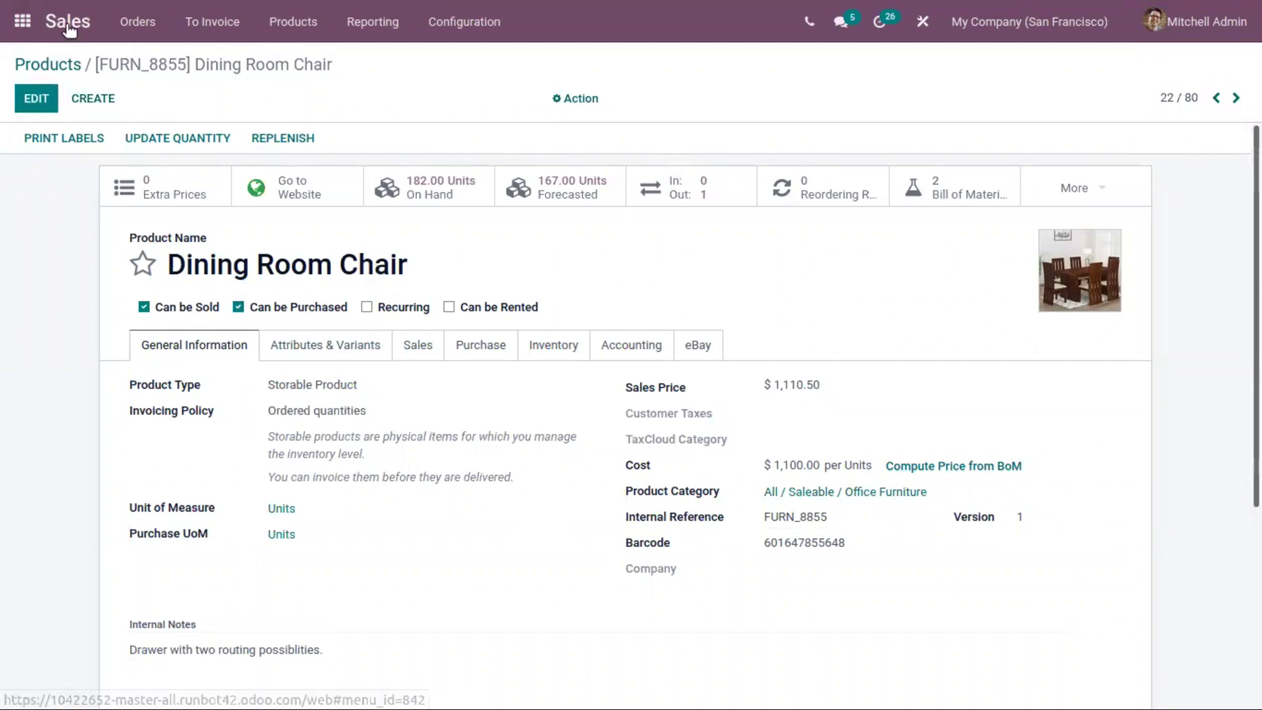
left_click(53, 69)
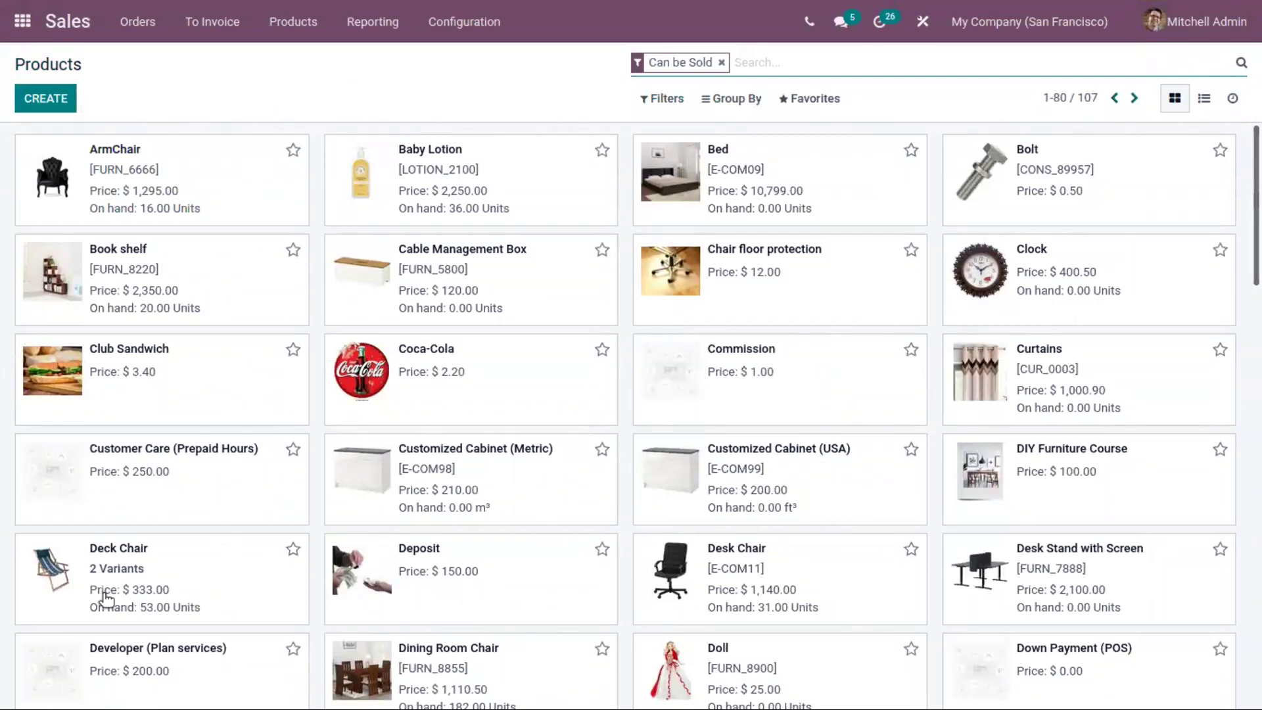
left_click(233, 552)
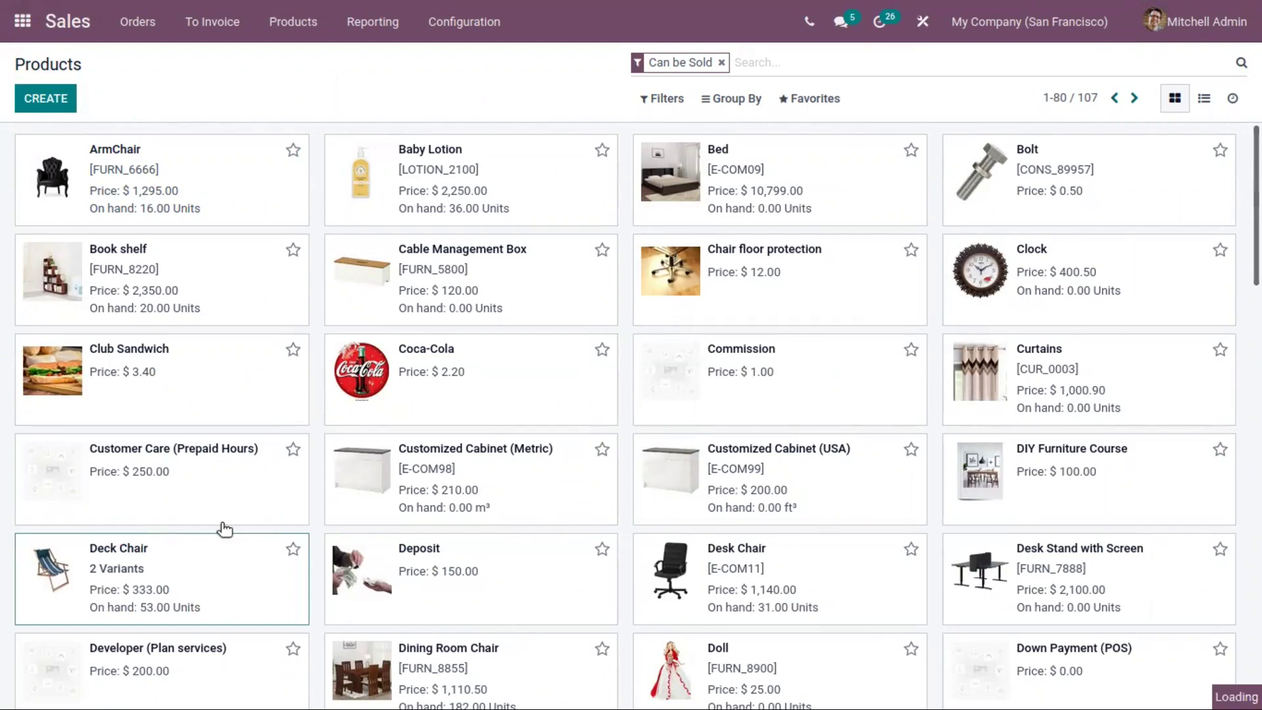
left_click(54, 64)
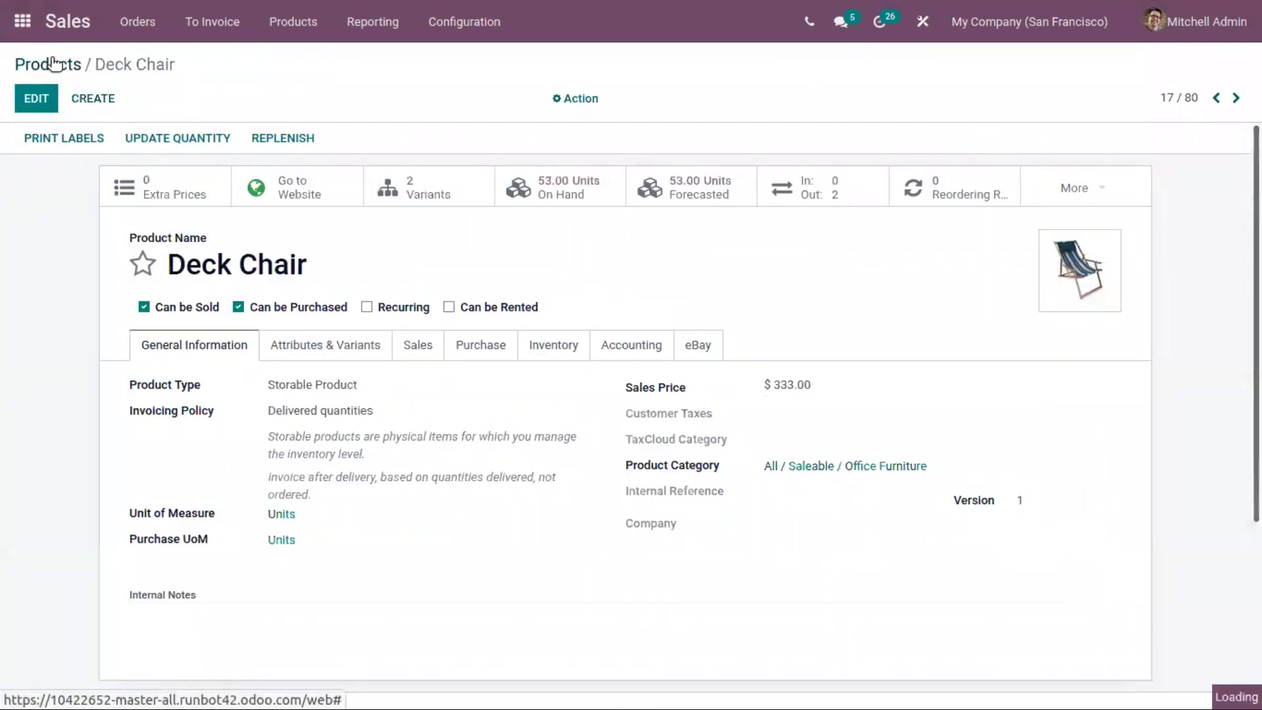
left_click(172, 589)
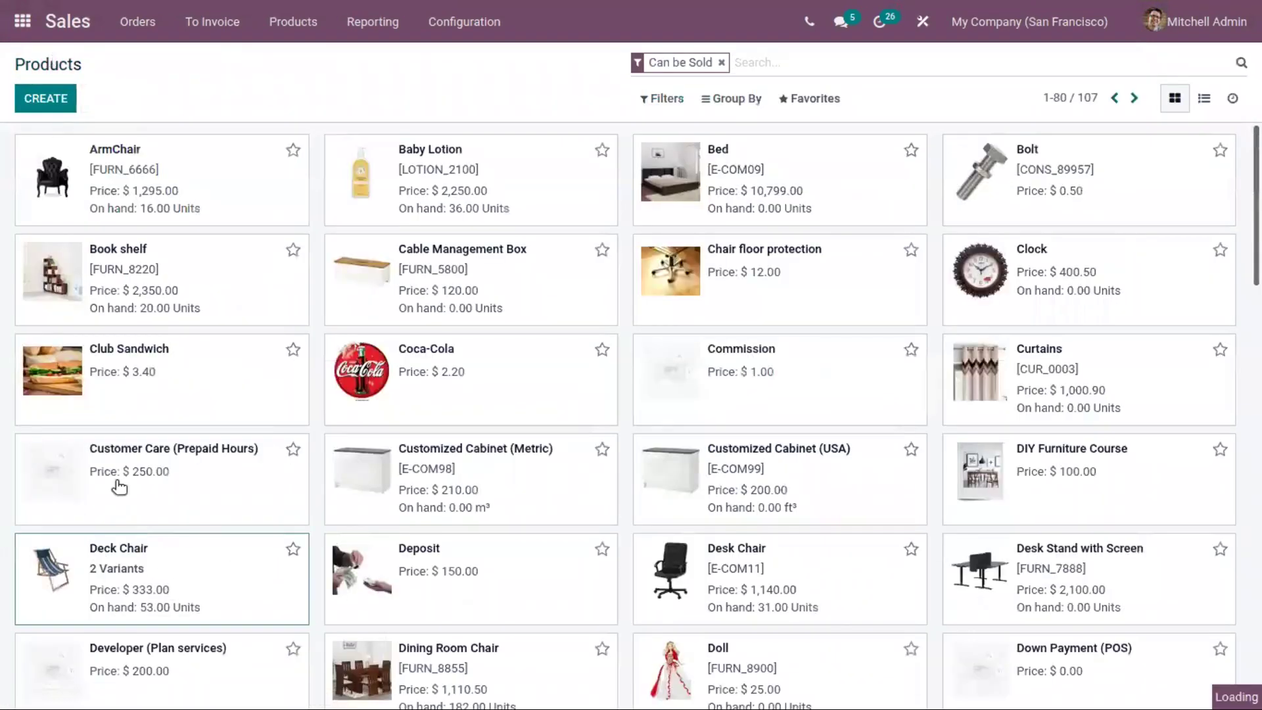
left_click(38, 98)
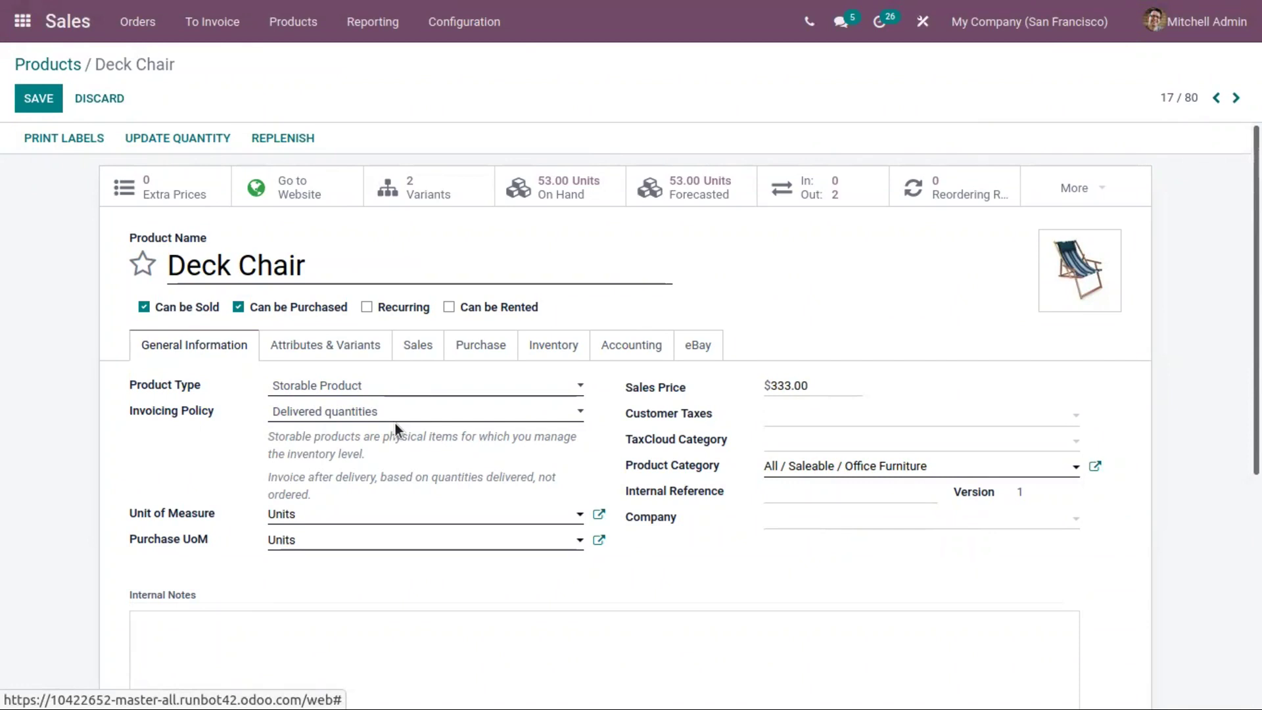
left_click(36, 100)
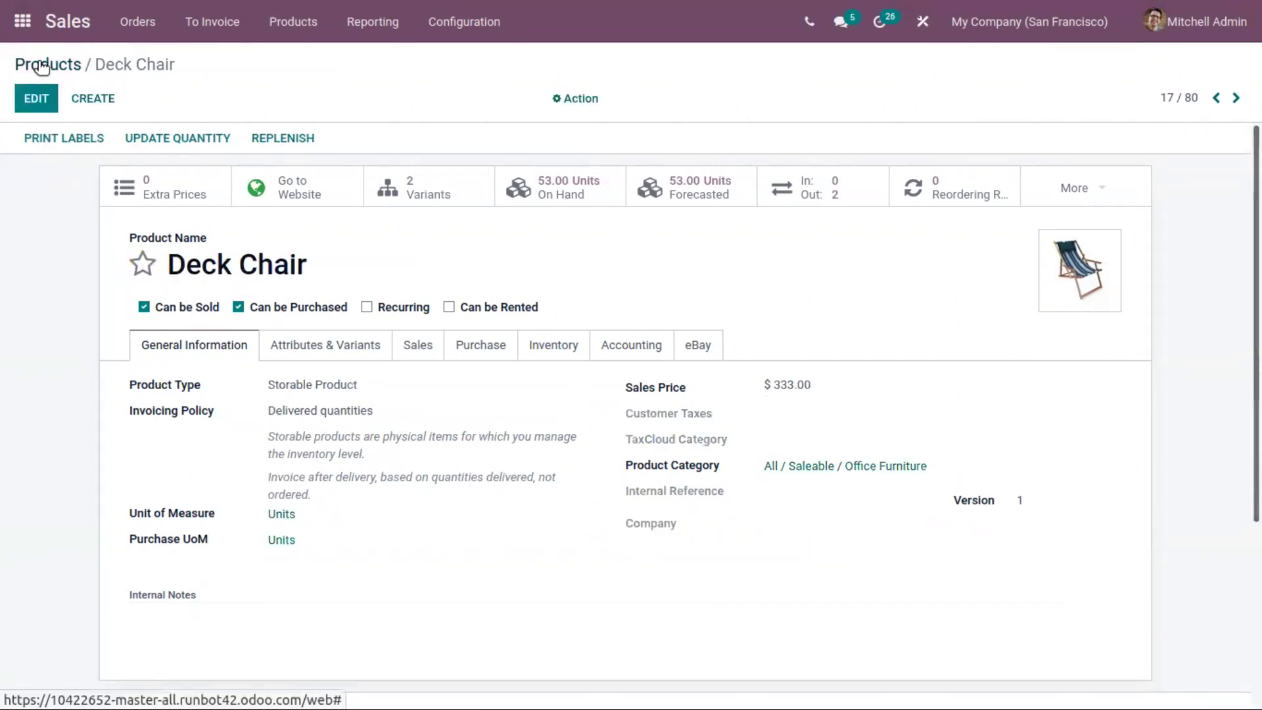
left_click(42, 65)
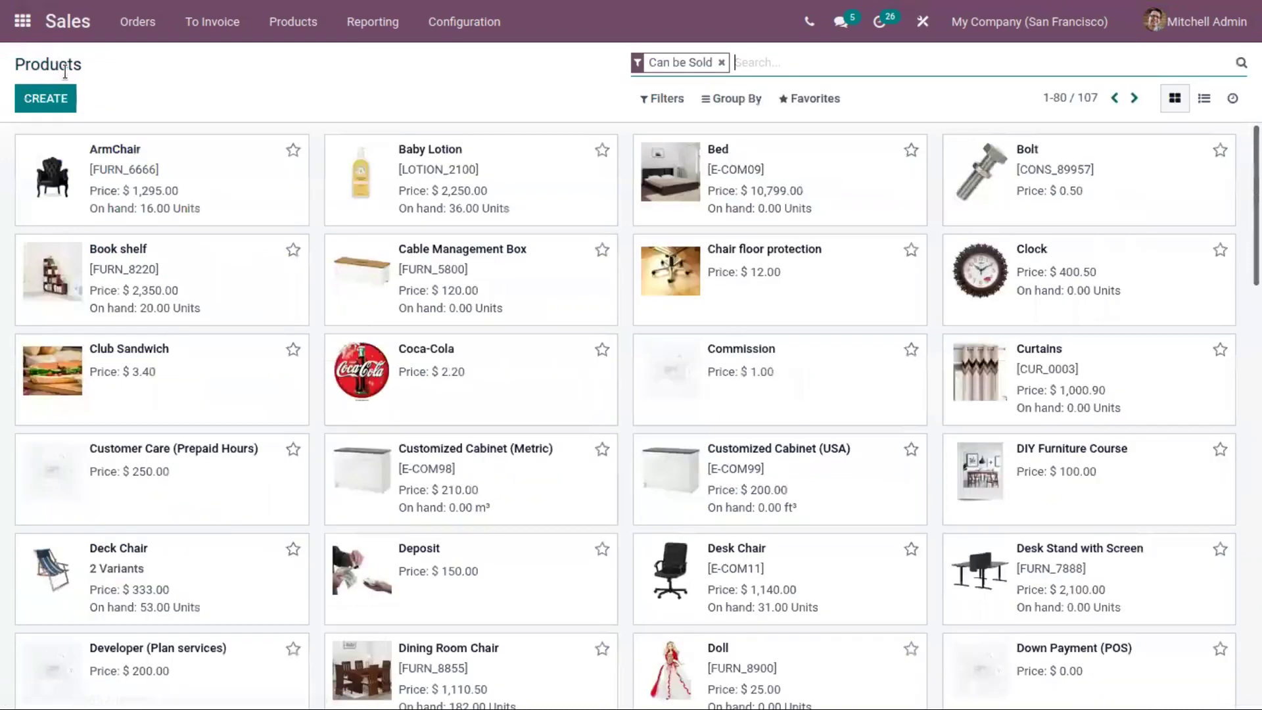
left_click(142, 25)
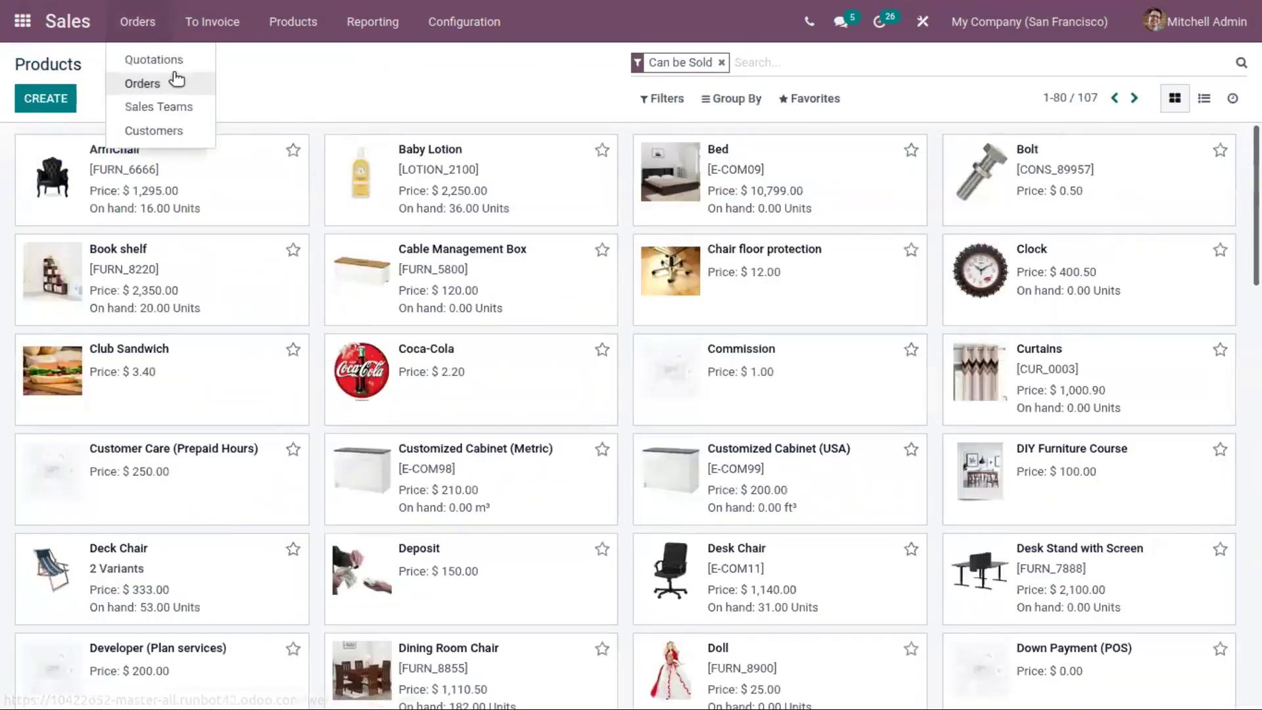
Step: Start a new quotation with Deco Addict as the customer
left_click(174, 78)
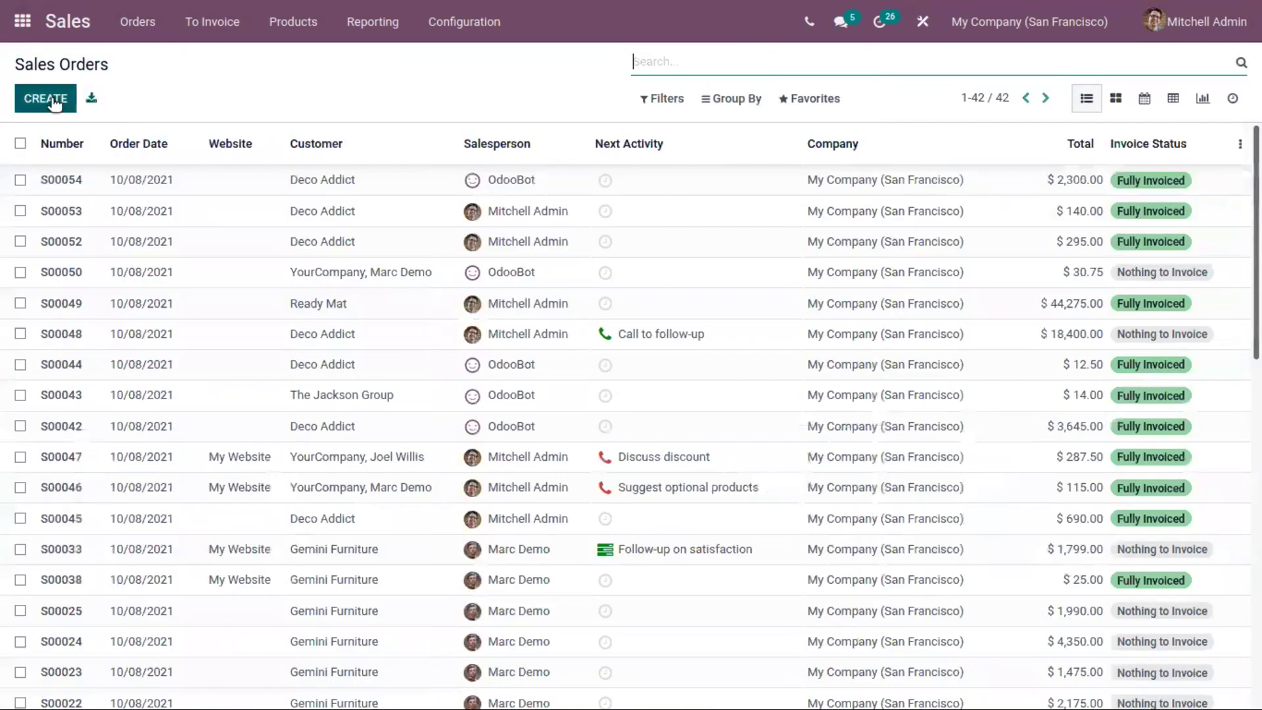
left_click(69, 101)
left_click(302, 301)
left_click(319, 327)
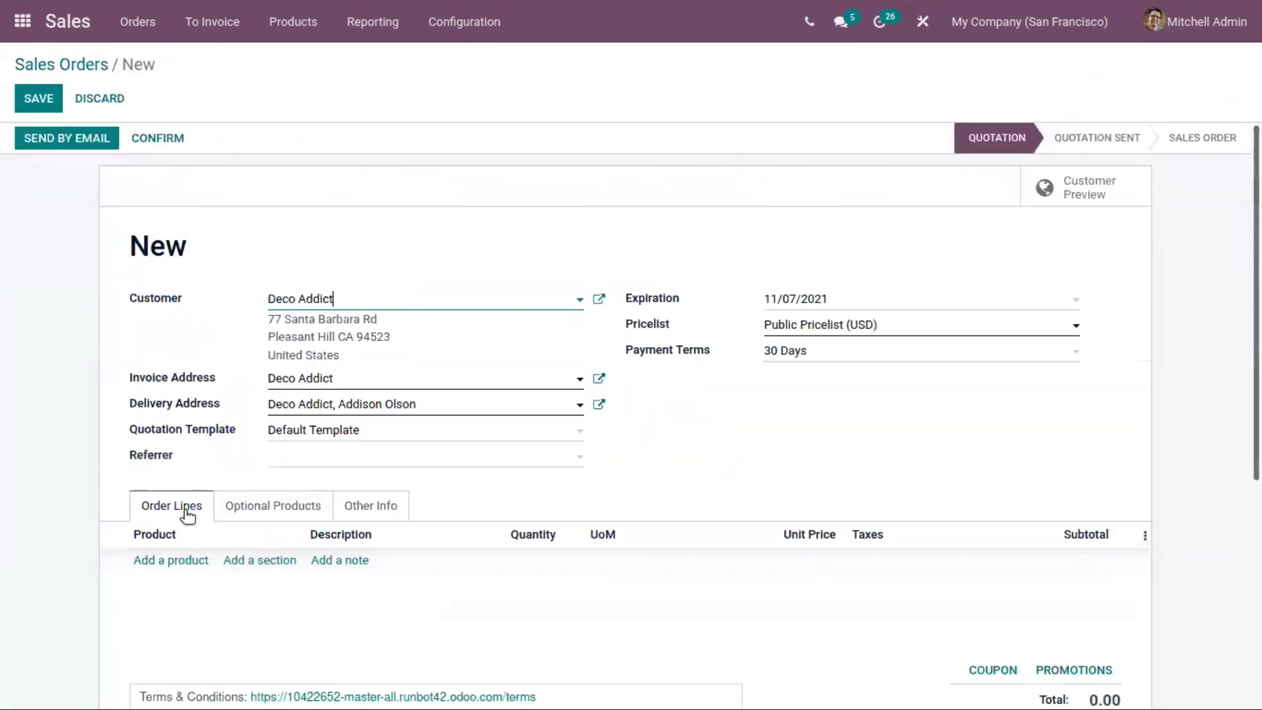
Step: Add Dining Room Chair and a steel Deck Chair, then confirm the order ($1,443.50)
left_click(180, 560)
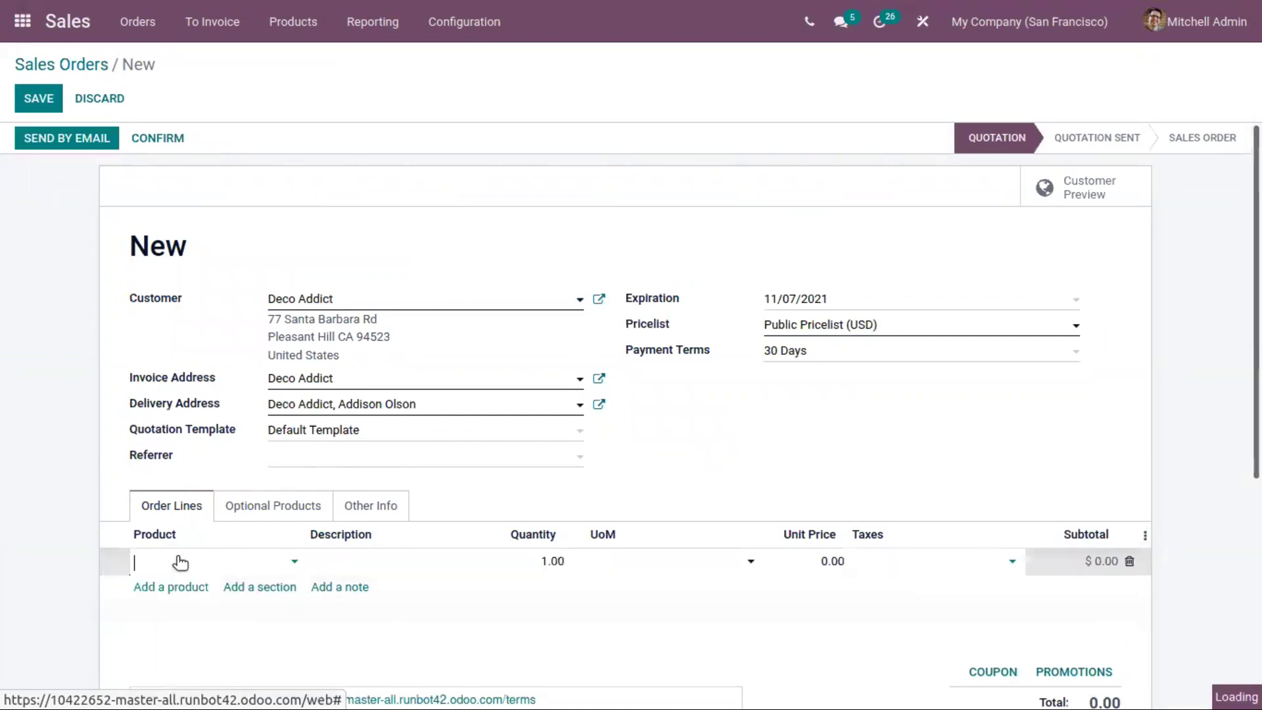
type("din")
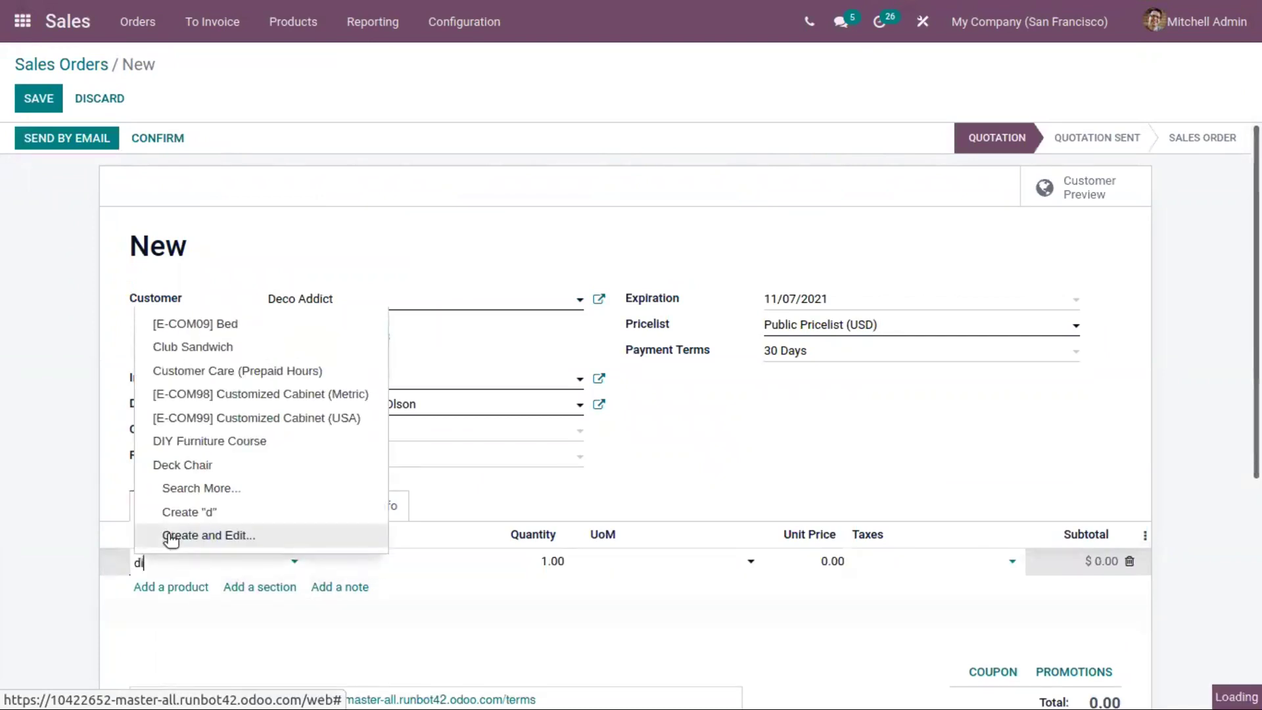
left_click(275, 590)
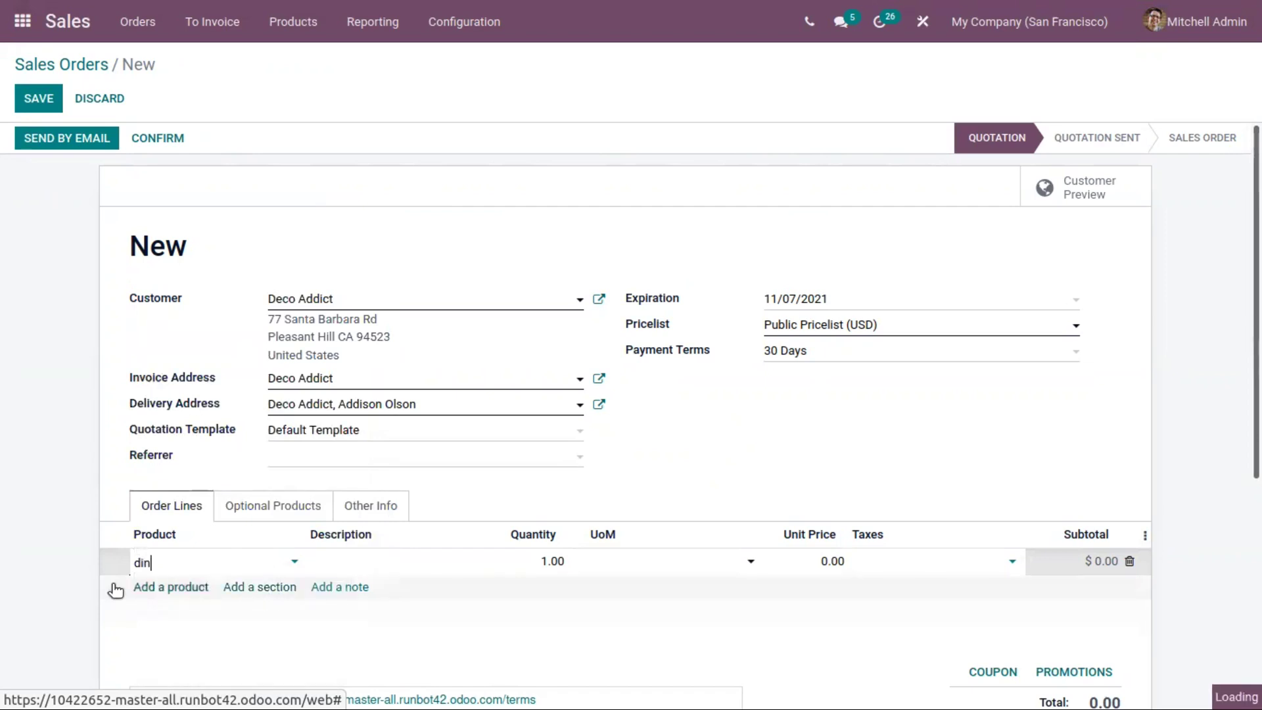
left_click(169, 587)
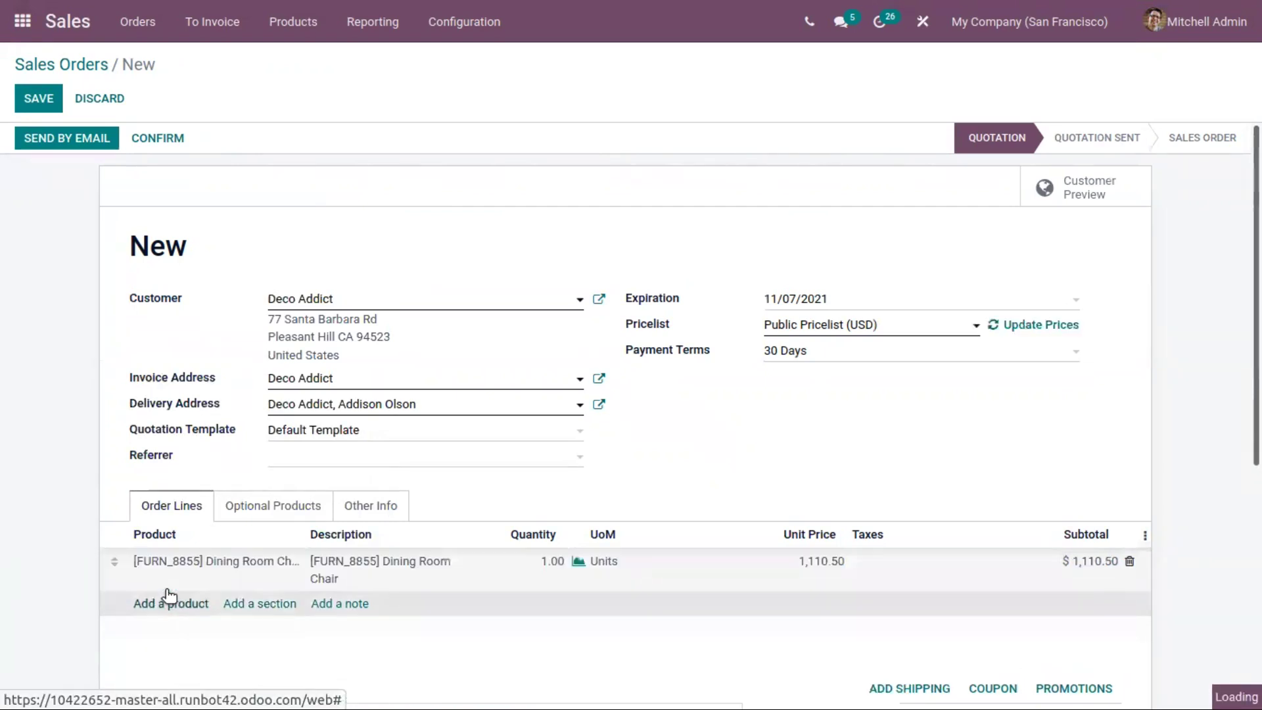
type("de")
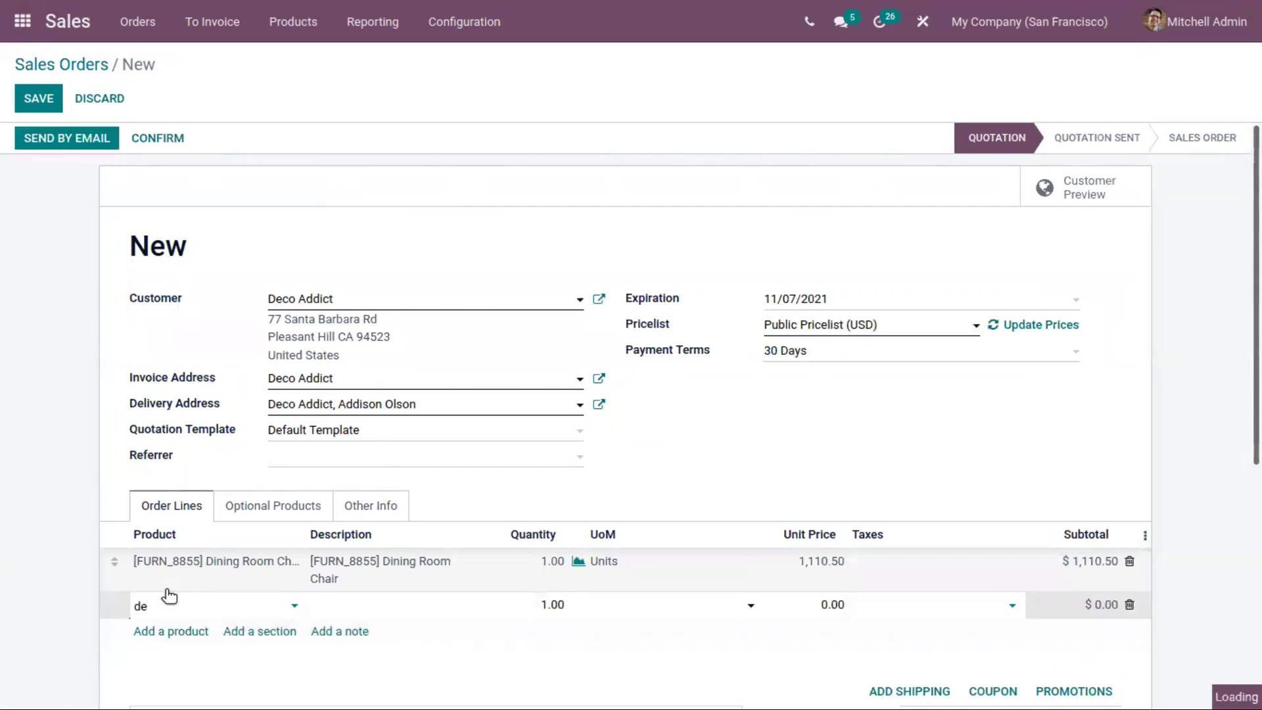
left_click(217, 372)
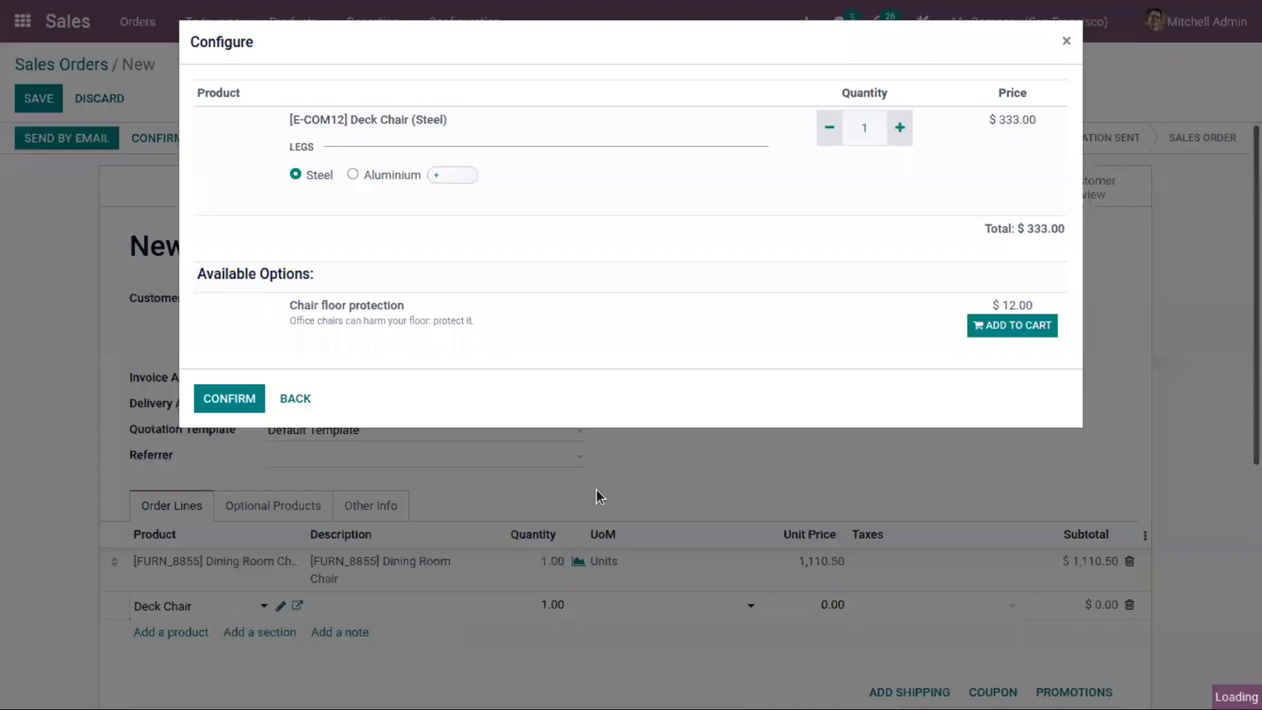
left_click(214, 463)
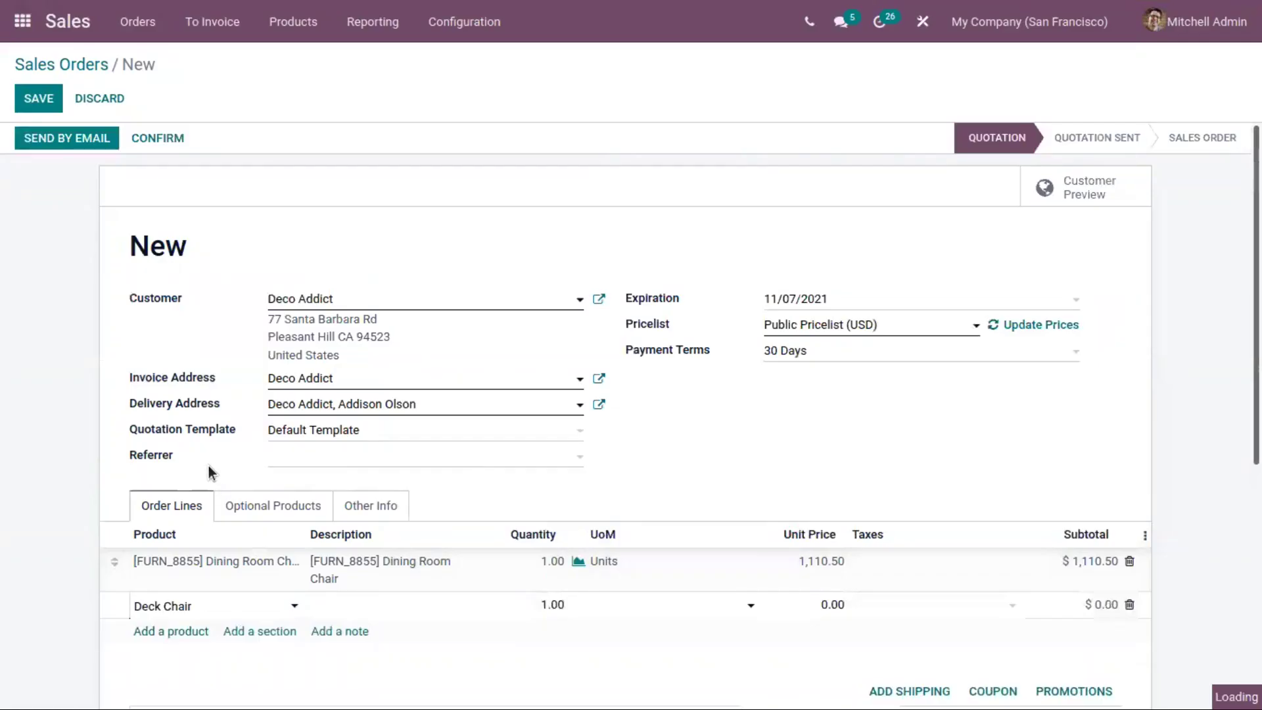
left_click(152, 146)
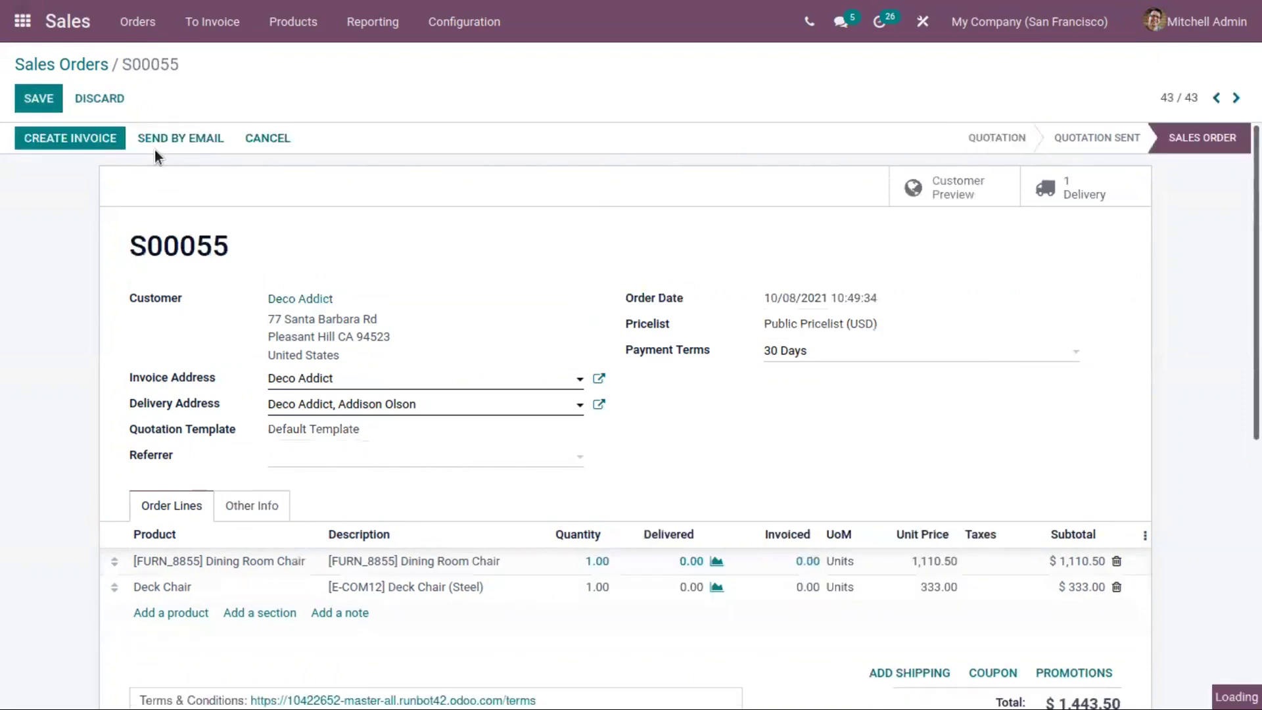
Step: Create a regular invoice for S00055 and open the $1,110.50 Dining Room Chair draft
left_click(94, 141)
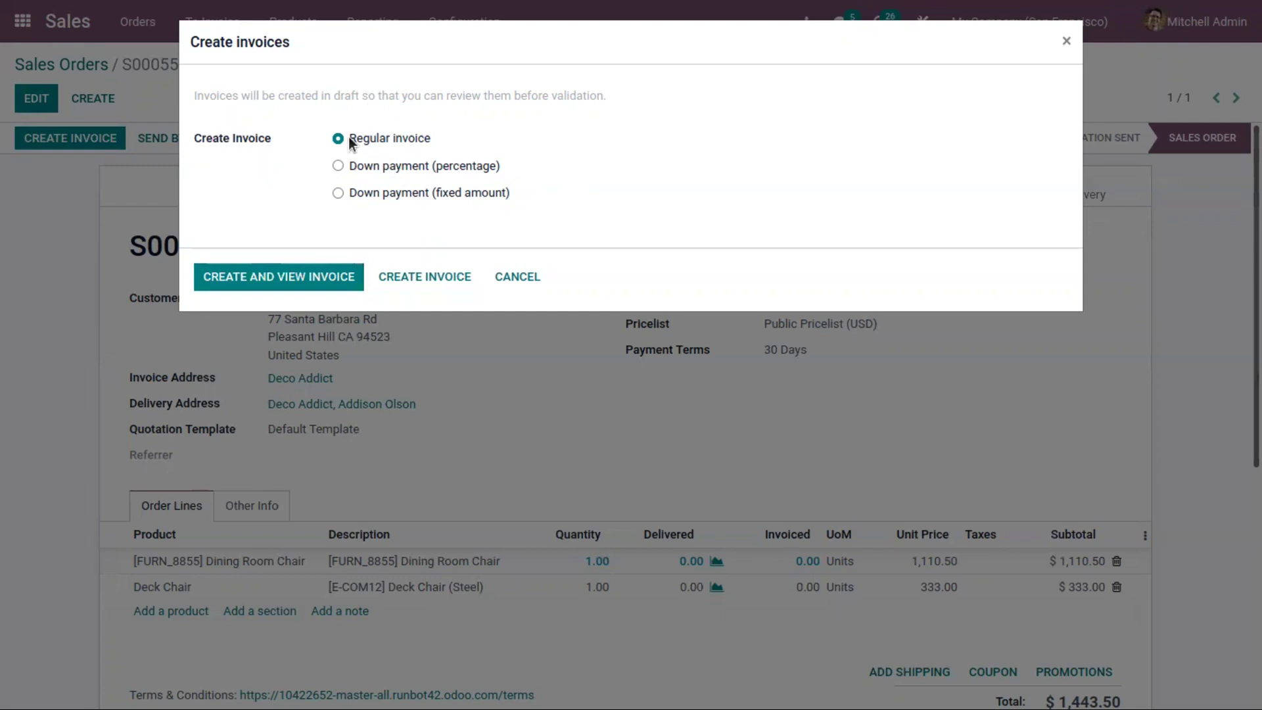
left_click(268, 280)
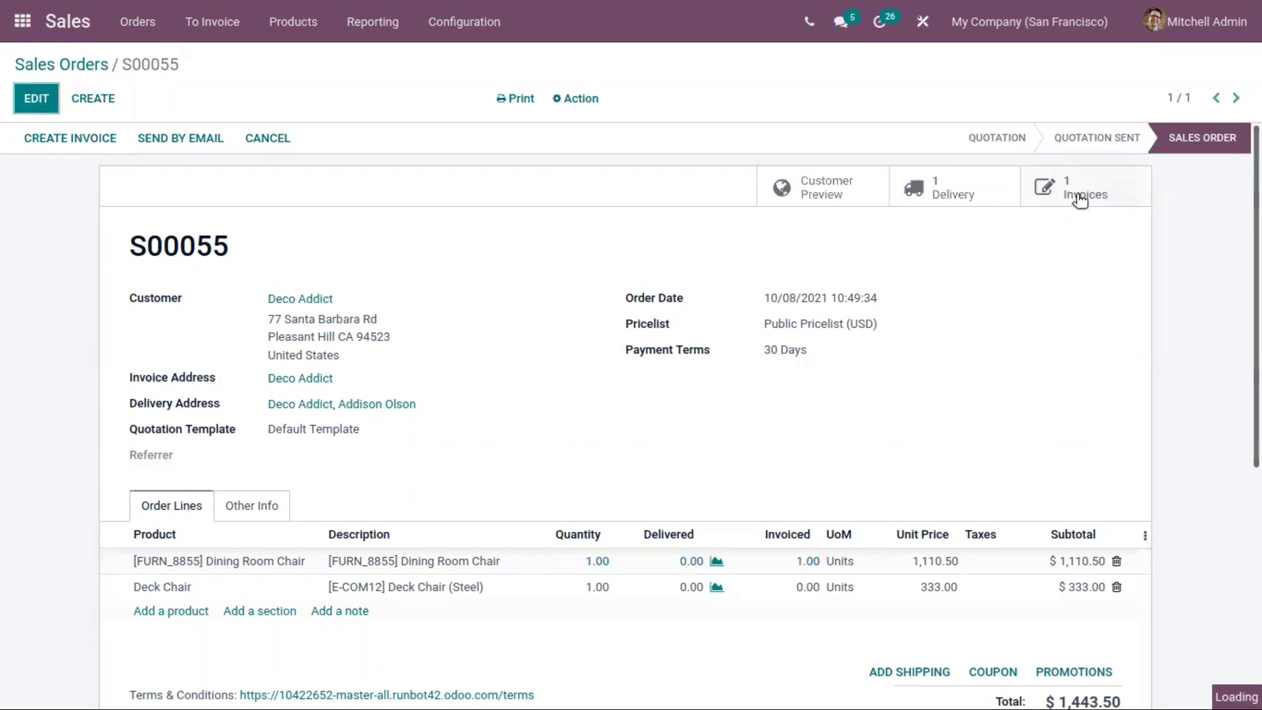
left_click(1080, 197)
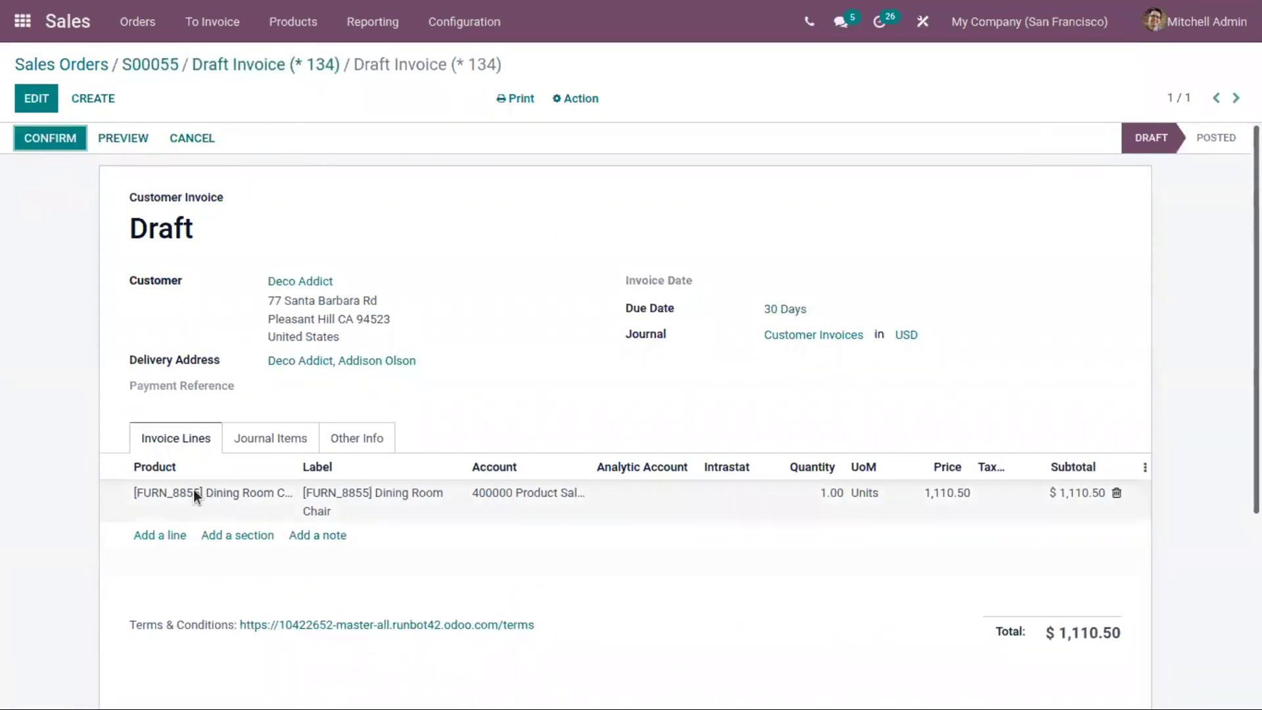
left_click(242, 490)
left_click(290, 492)
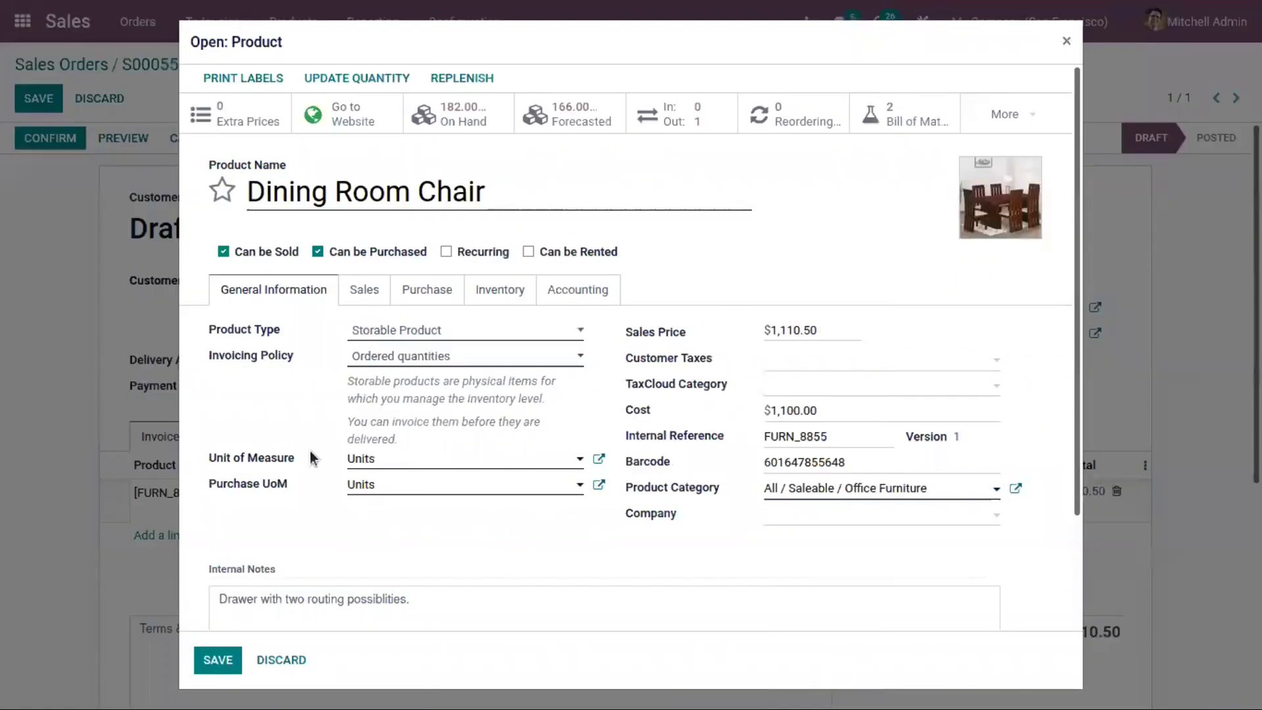
left_click(1066, 44)
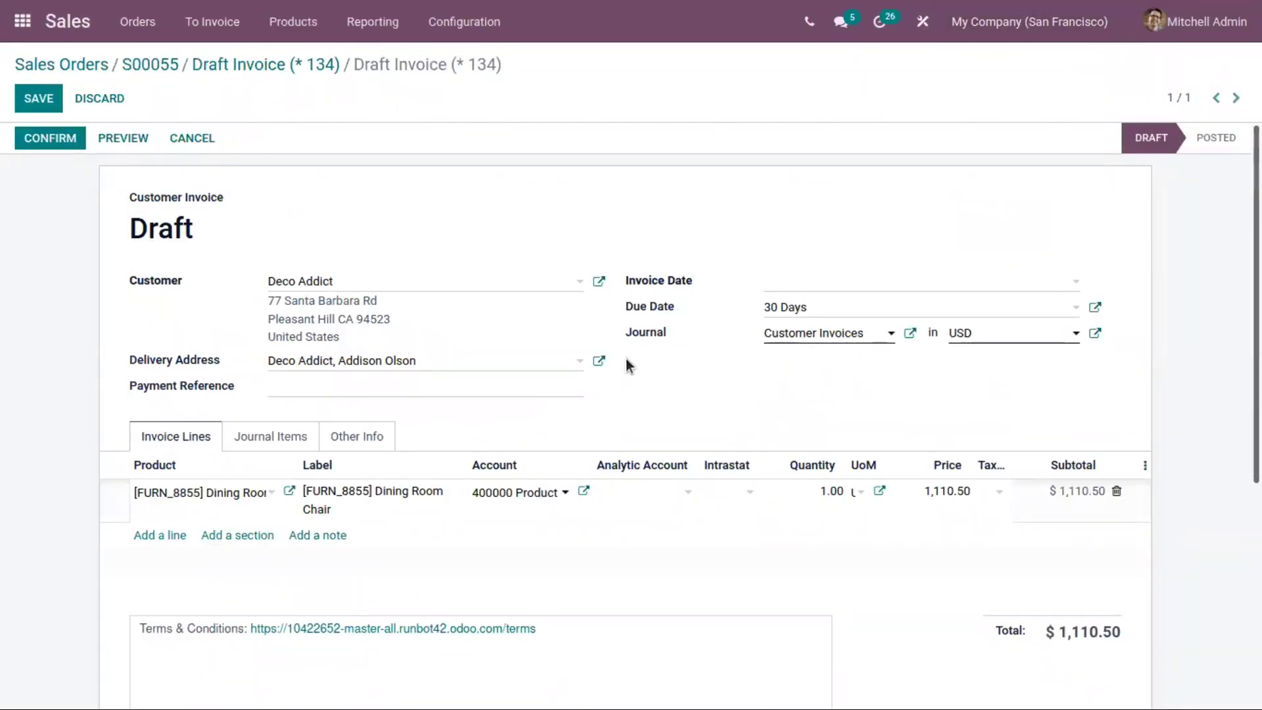
left_click(50, 138)
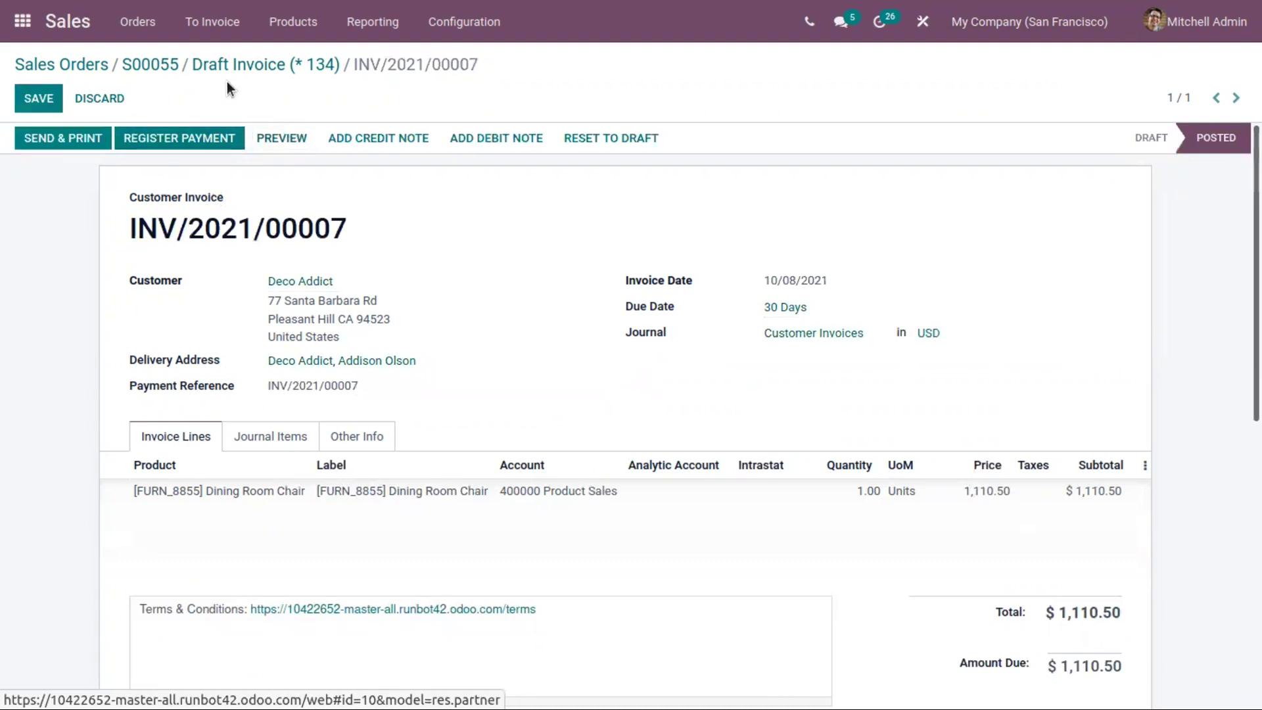
Step: Reload posted invoice INV/2021/00007 and return to sales order S00055
left_click(258, 67)
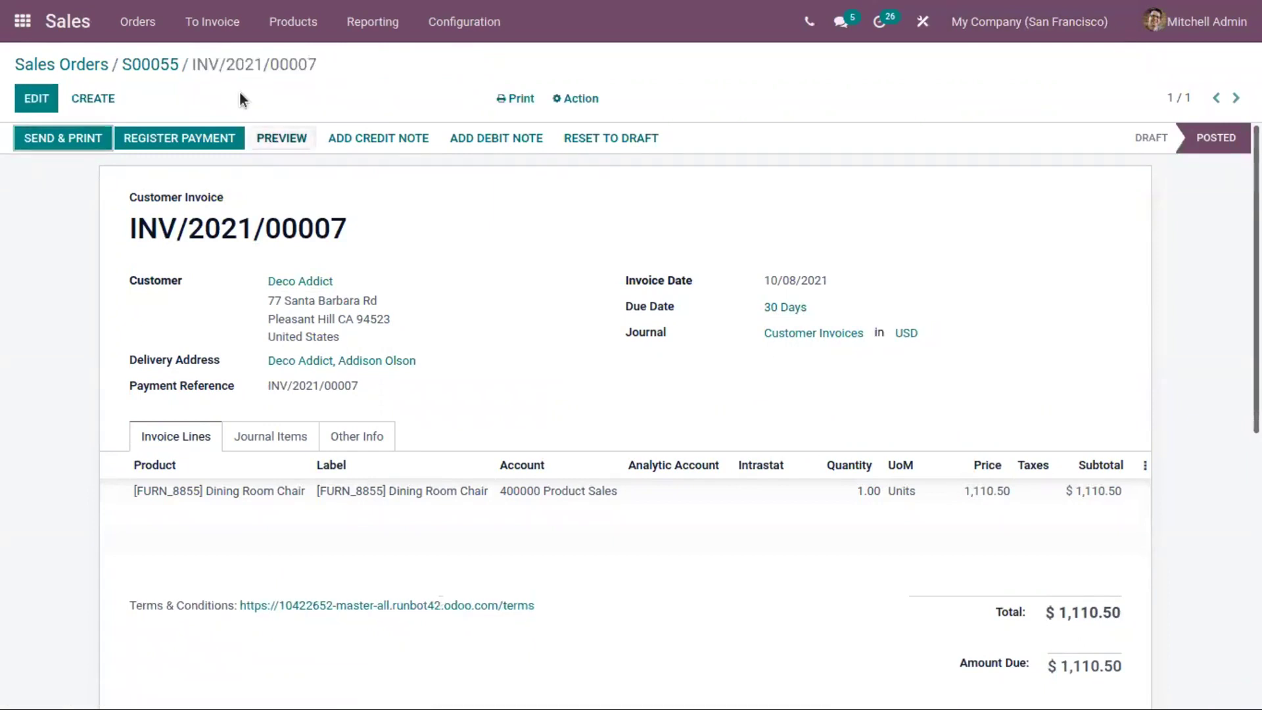
left_click(162, 64)
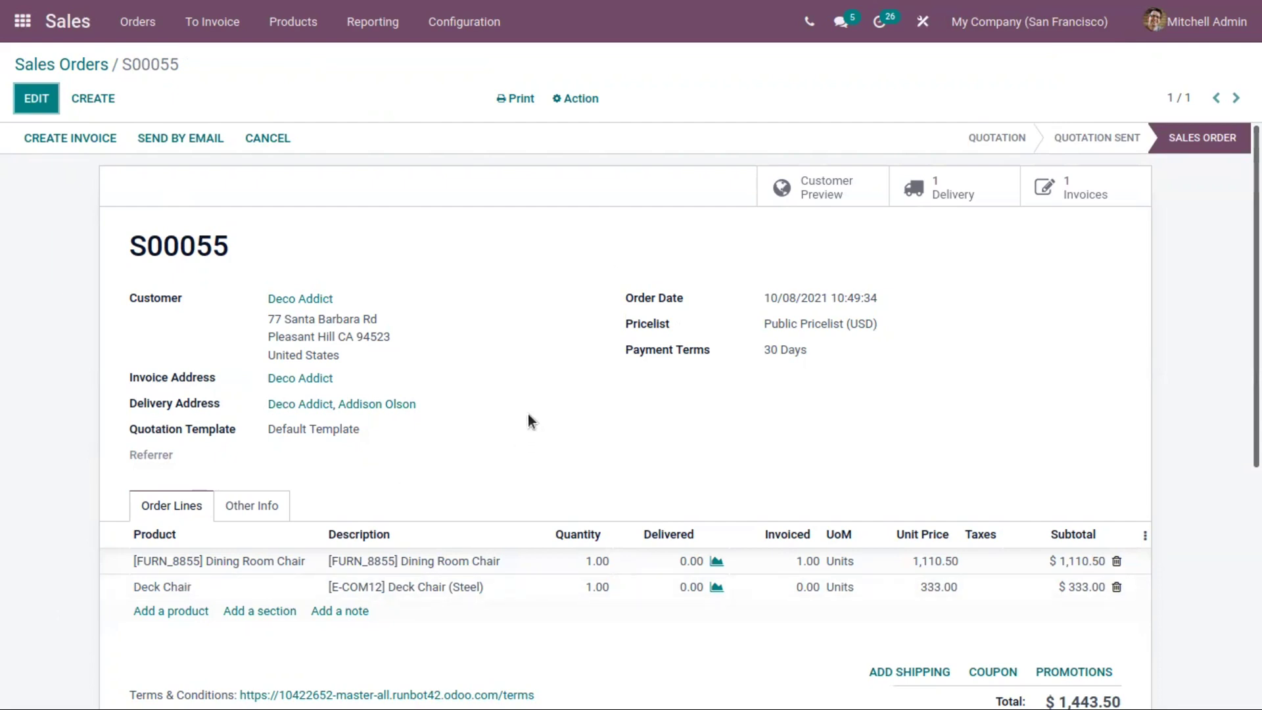
Step: Create and view a 20% percentage down payment invoice of $288.70 for S00055
left_click(76, 140)
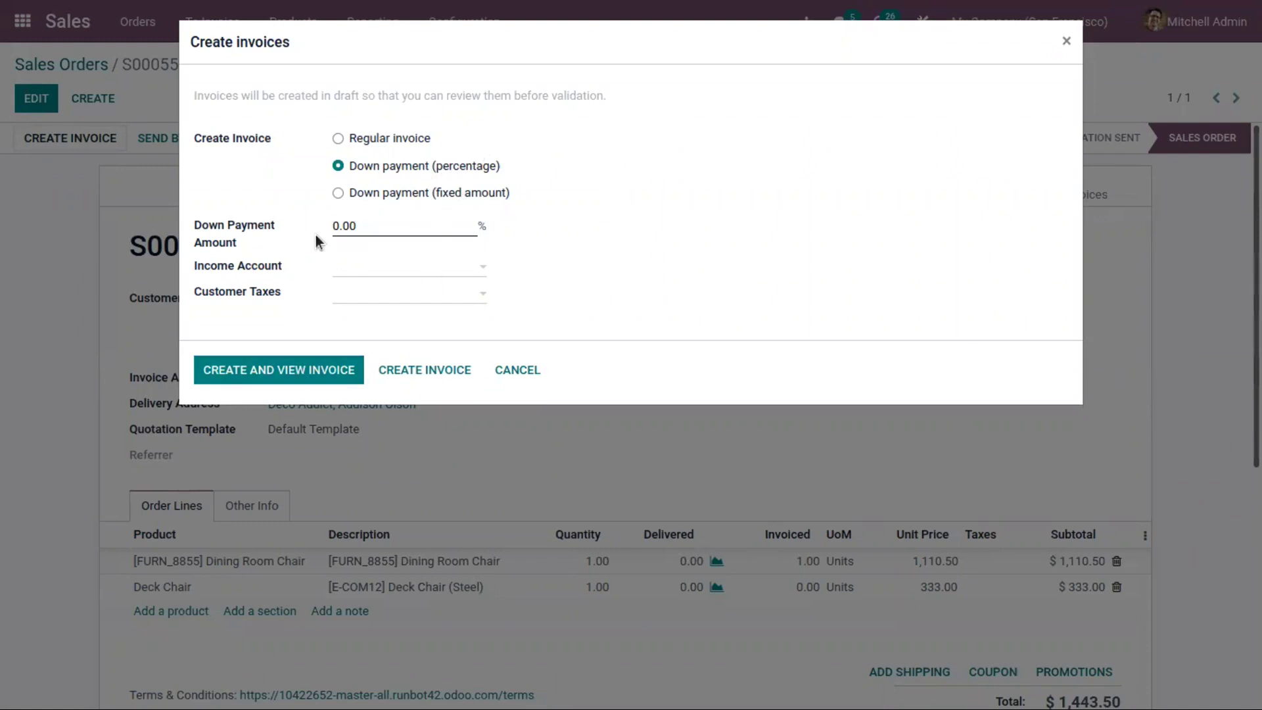
left_click(370, 192)
left_click(345, 170)
key("BackSpace")
type("25")
key("BackSpace")
type("0")
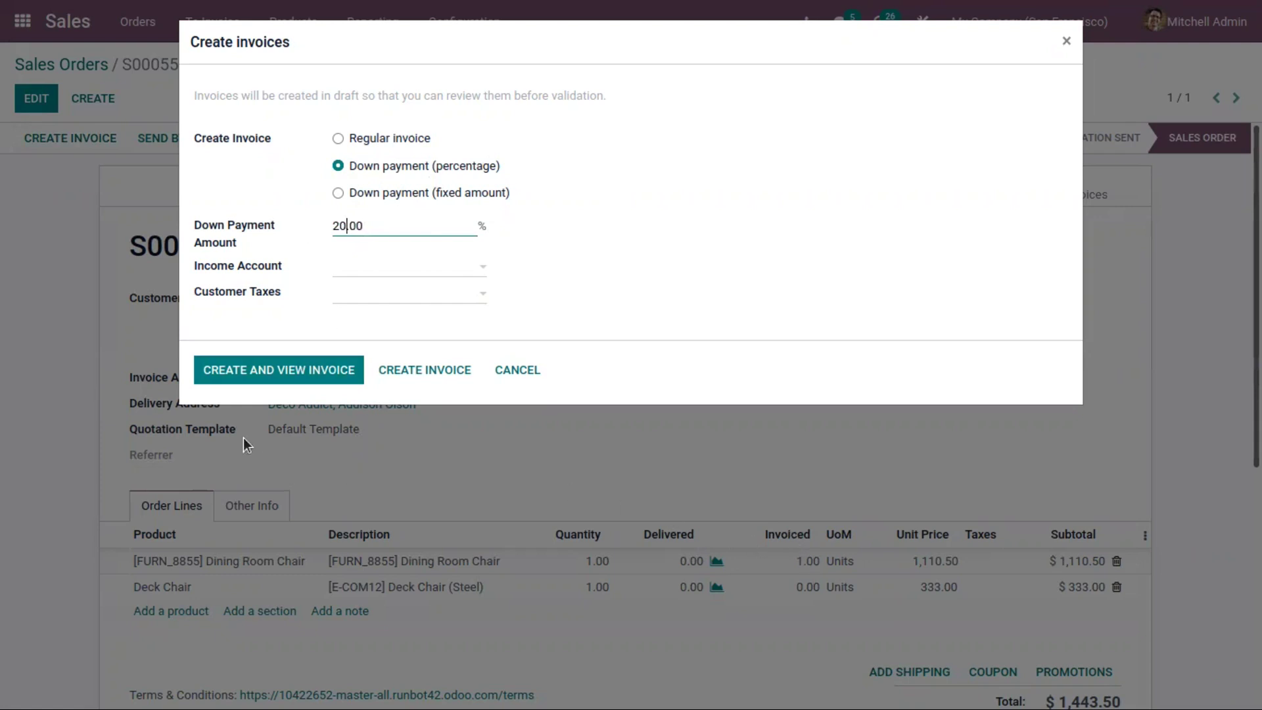
left_click(284, 370)
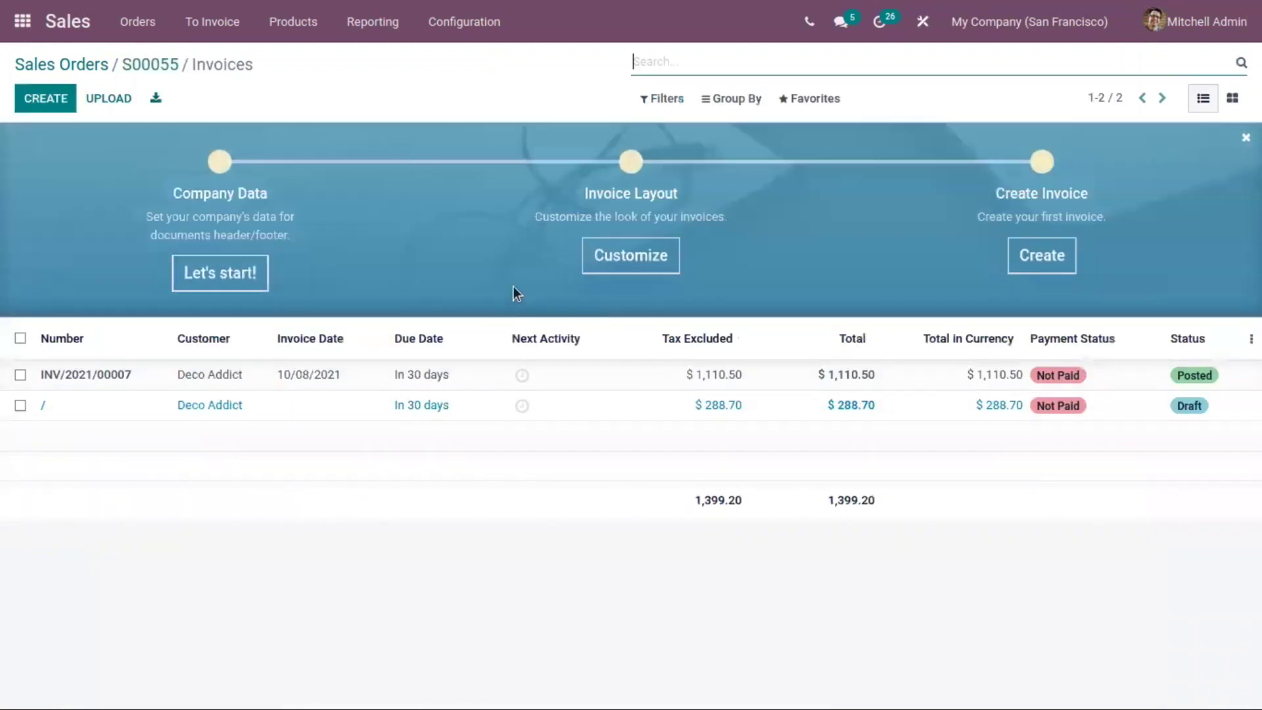
Step: Review the draft down payment invoice, then open S00055's delivery WH/OUT/00034
left_click(589, 406)
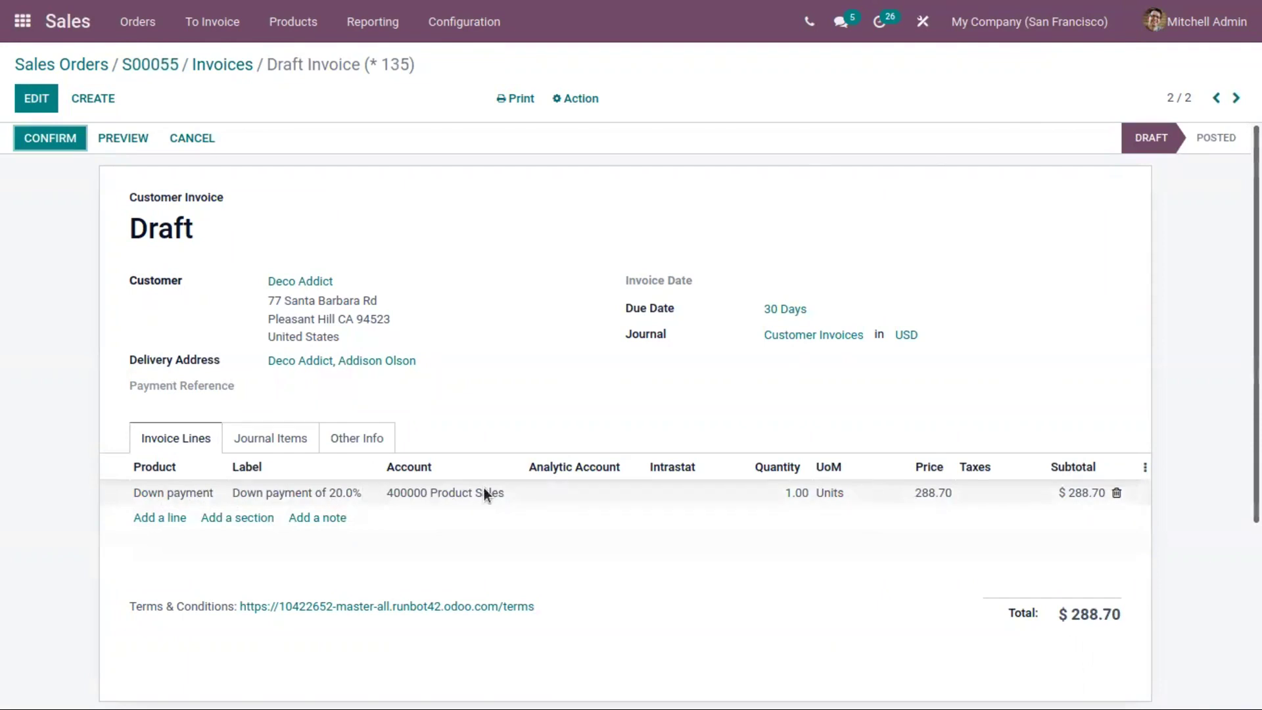
left_click(224, 58)
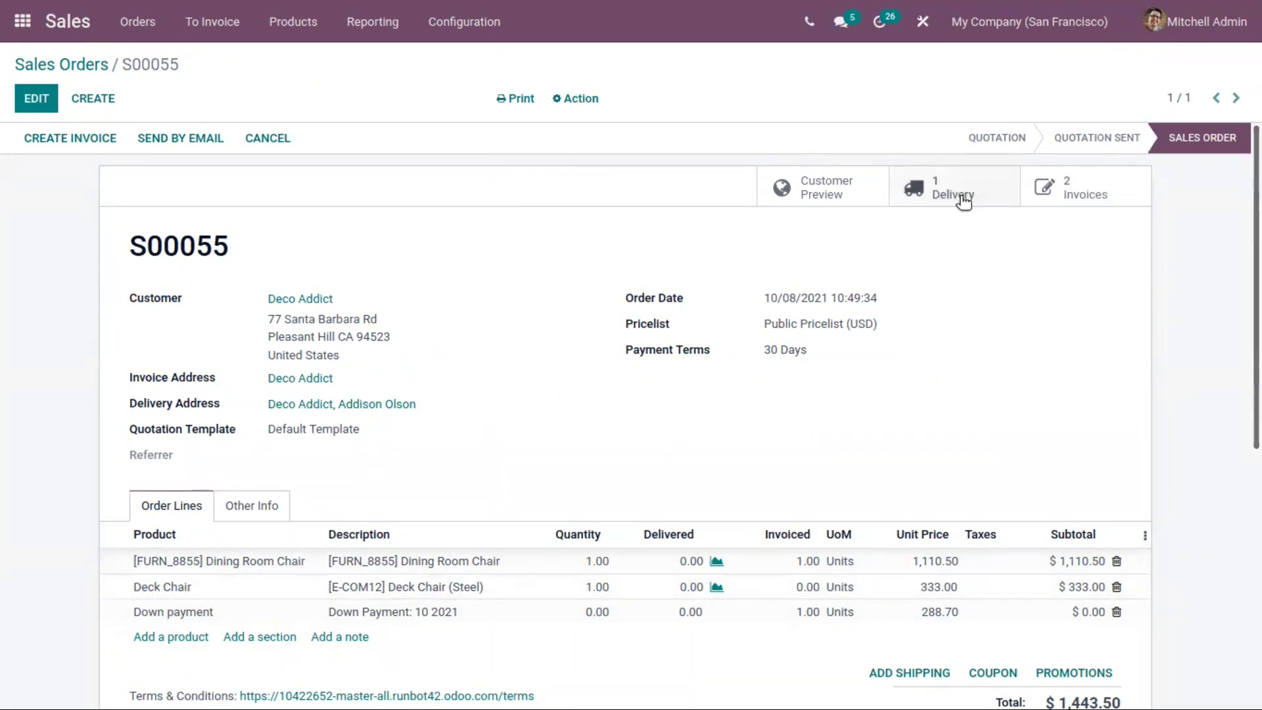
left_click(981, 185)
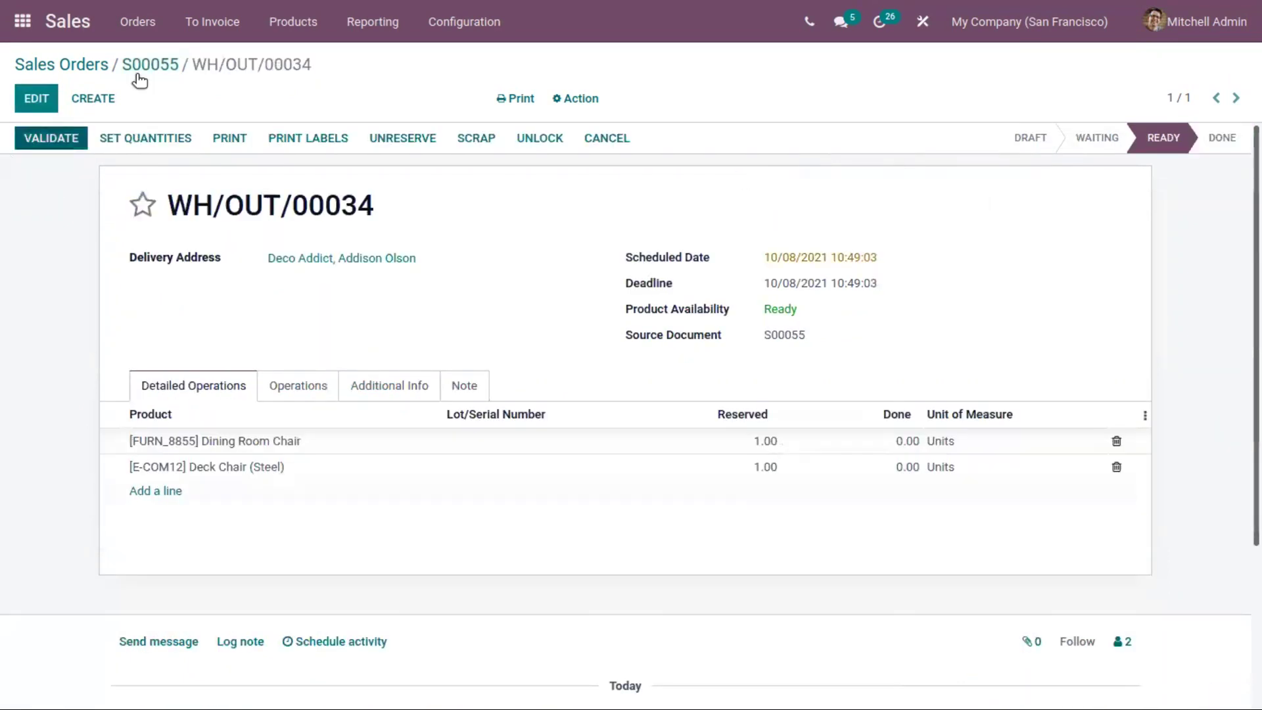
Step: Validate WH/OUT/00034 as an immediate transfer of both chairs and return to S00055
left_click(58, 136)
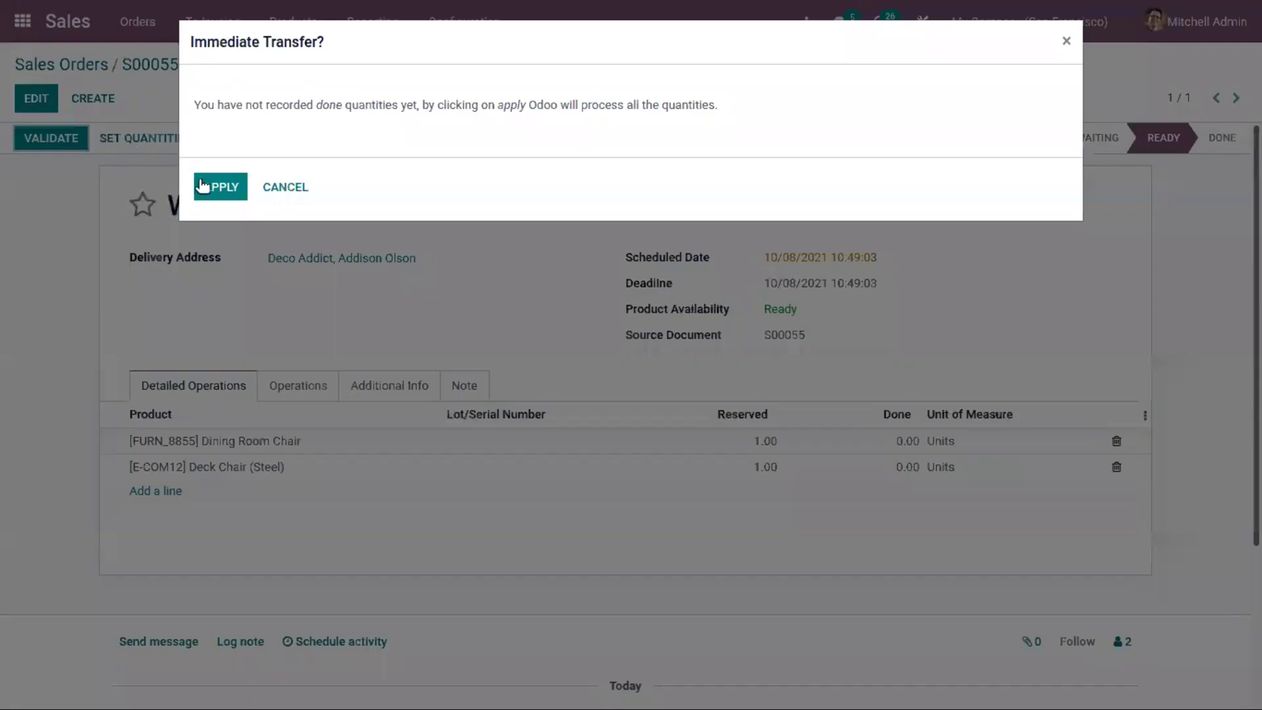
left_click(220, 188)
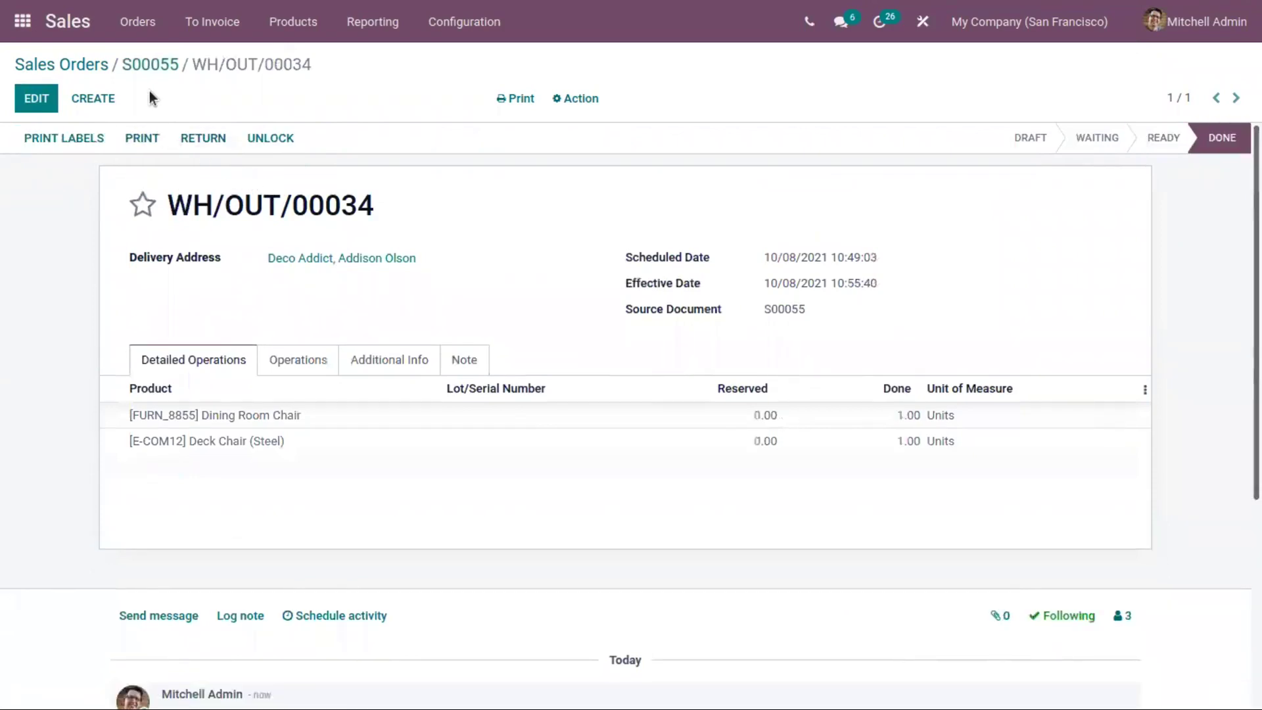
left_click(151, 69)
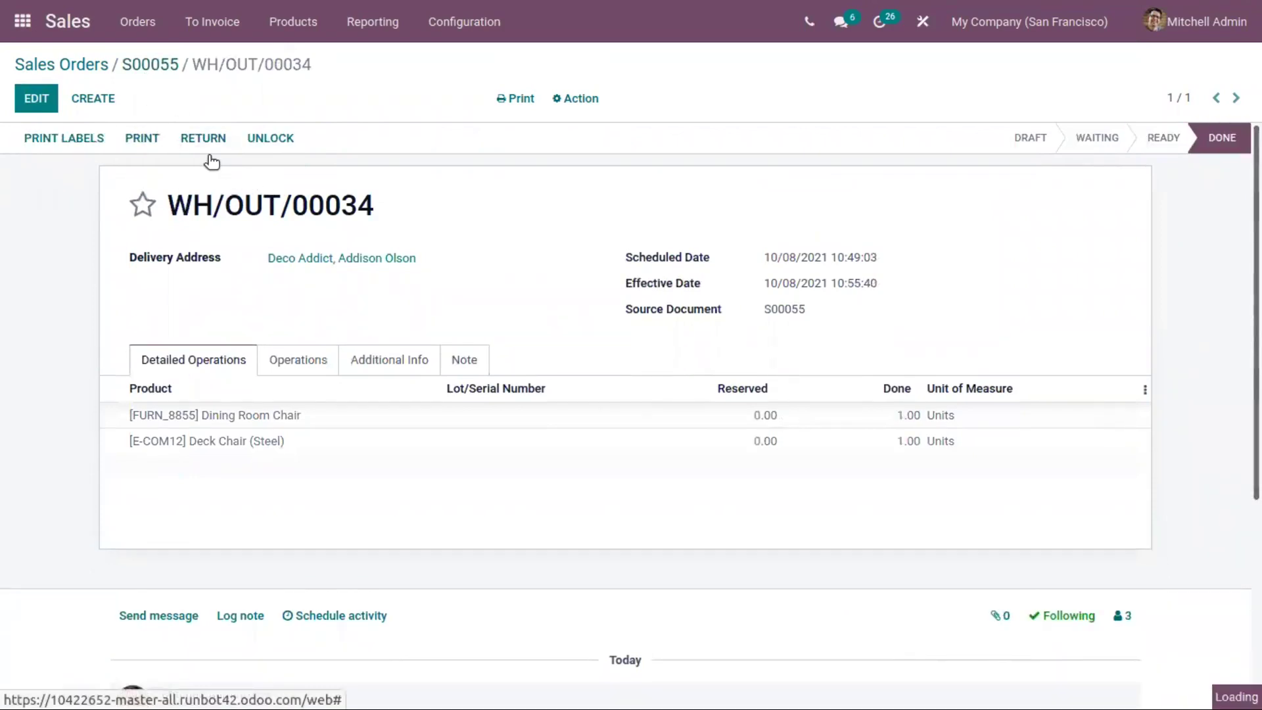
Step: Create and post regular invoice INV/2021/00008 for the delivered Deck Chair, deducting the down payment ($44.30)
left_click(97, 138)
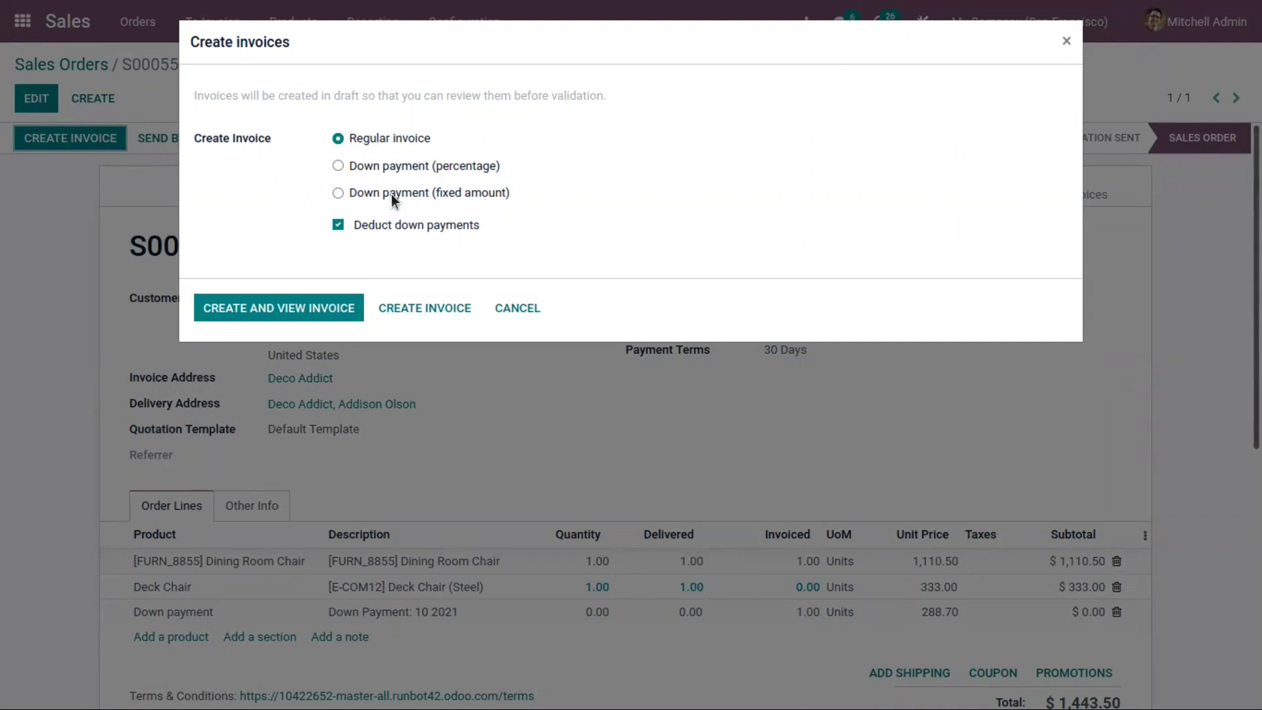
left_click(289, 304)
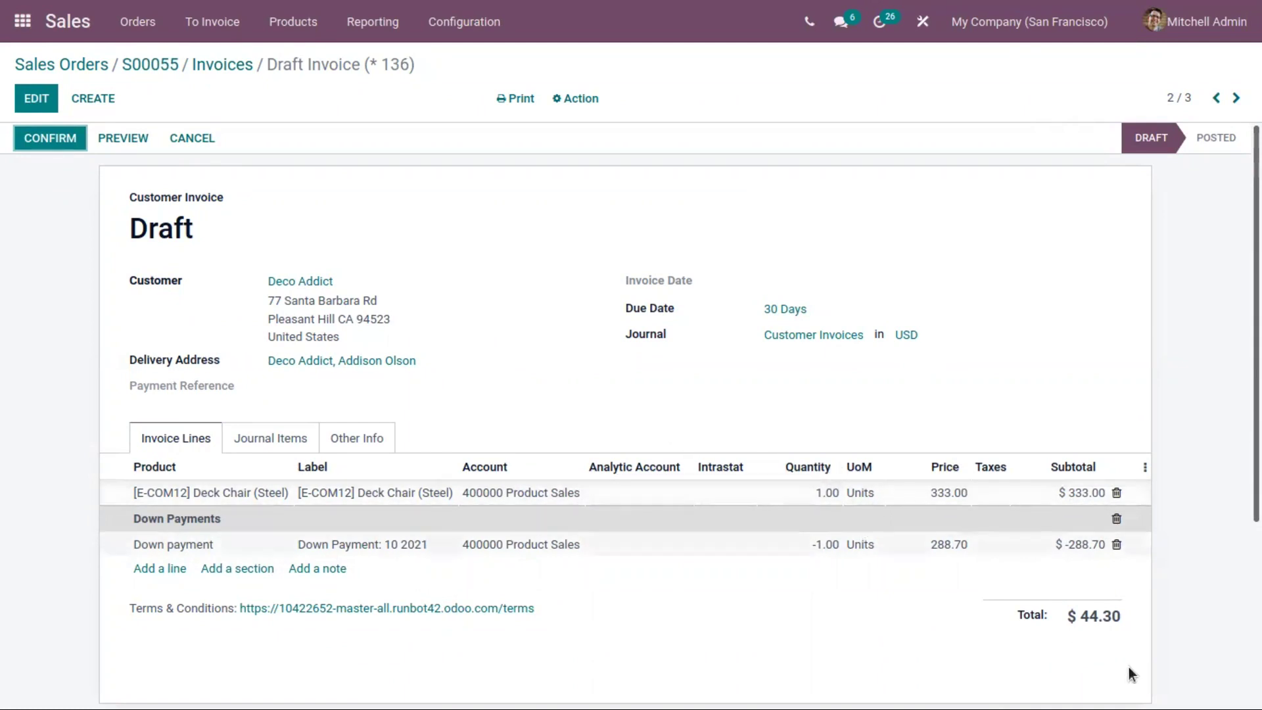
left_click(1165, 620)
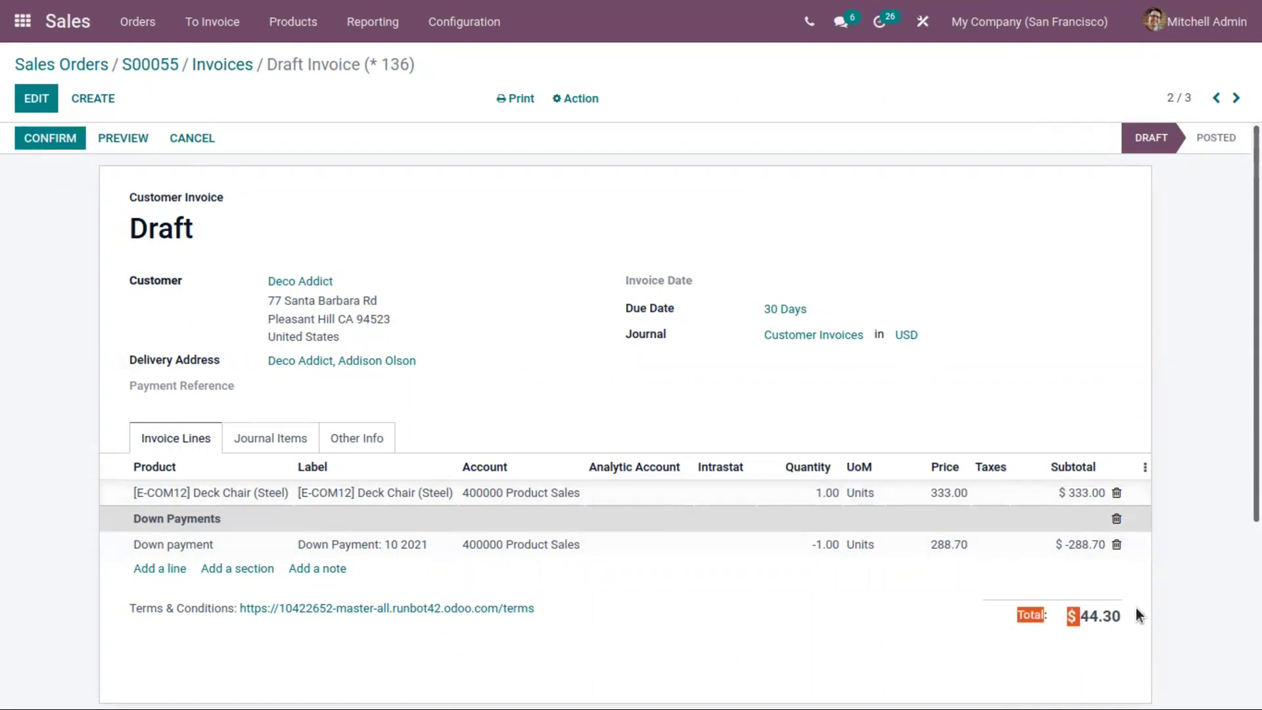
left_click(51, 136)
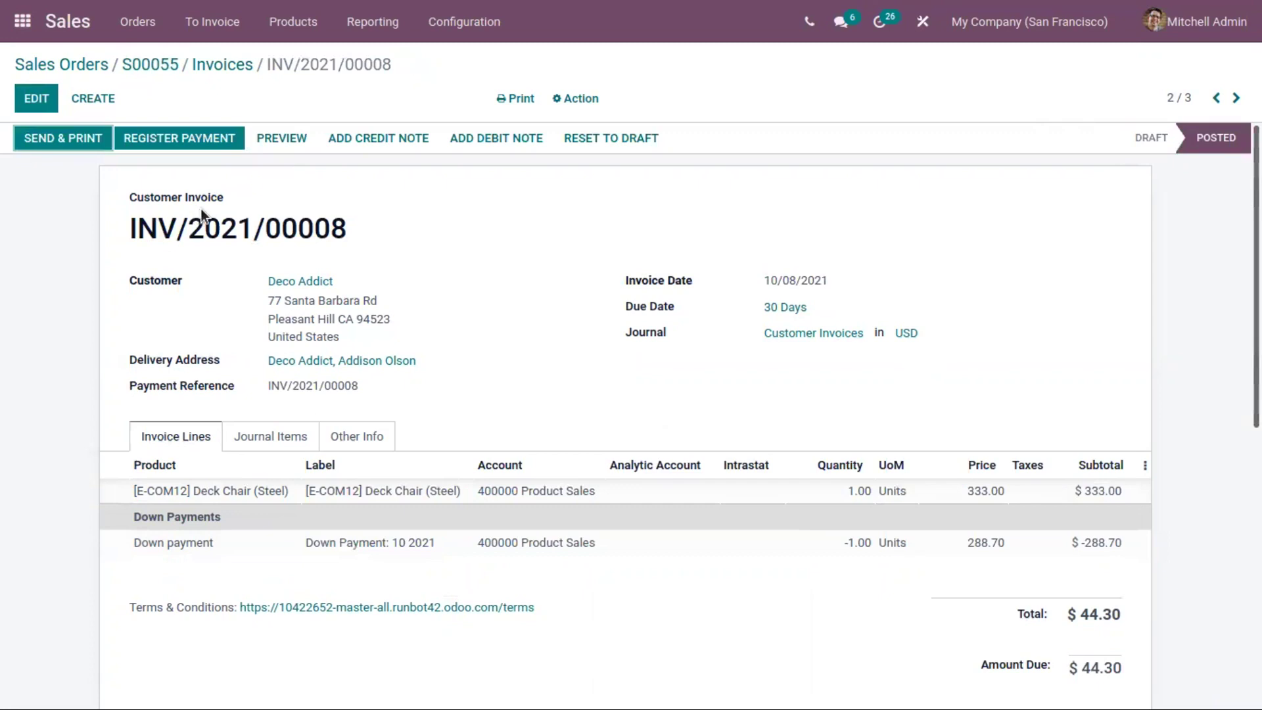
left_click(212, 64)
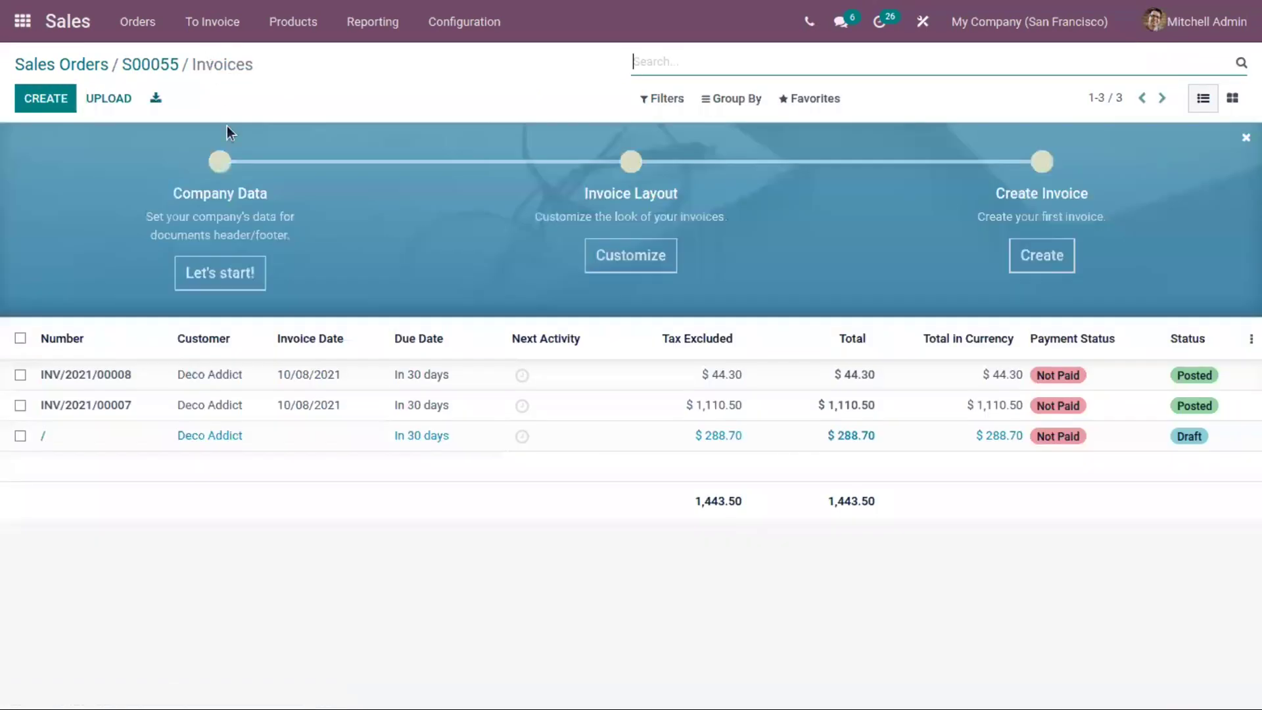
Step: Return to sales order S00055, then open the Products catalogue list
left_click(153, 68)
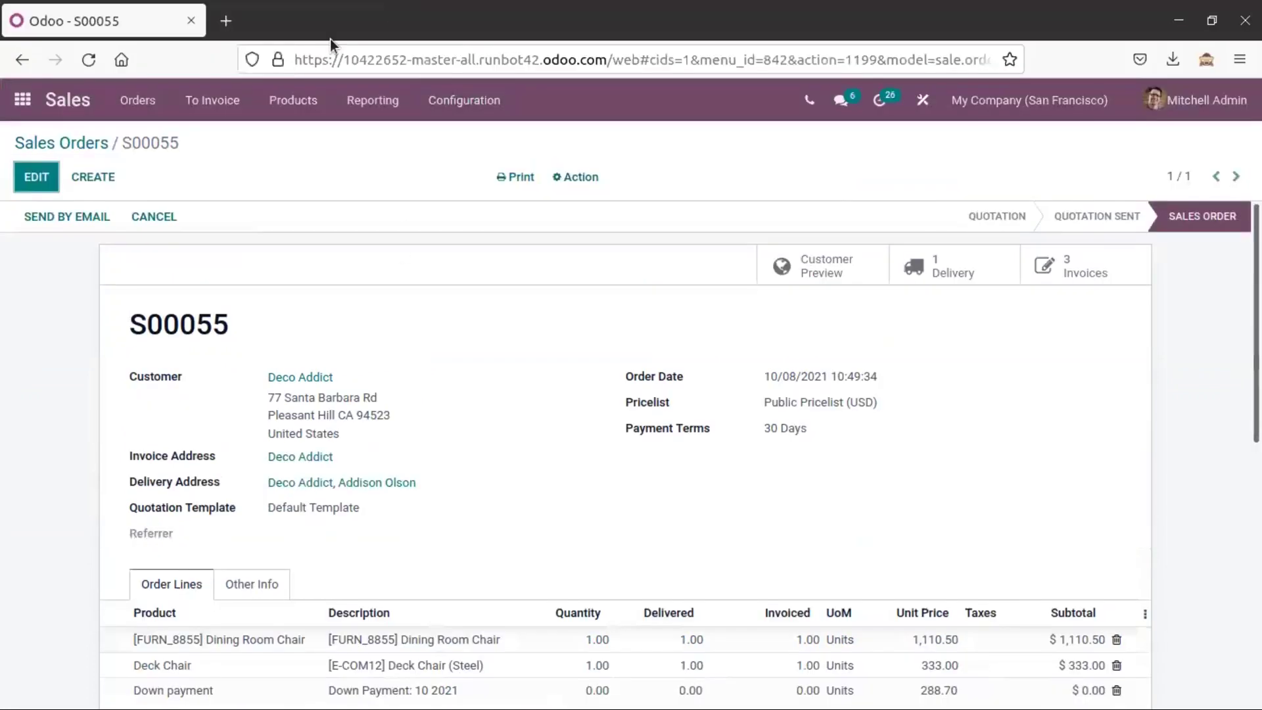
left_click(293, 21)
left_click(308, 57)
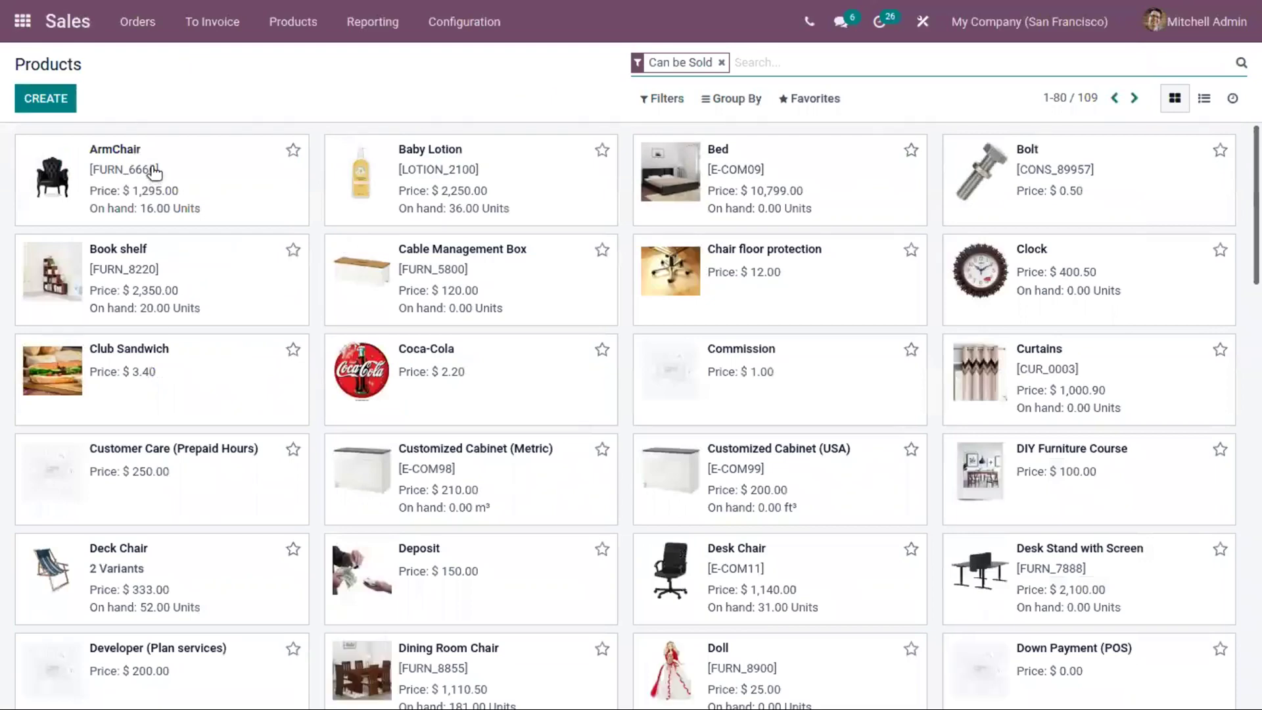
Step: Edit the ArmChair product and change its type to Service, dismissing the inventory warning
left_click(234, 168)
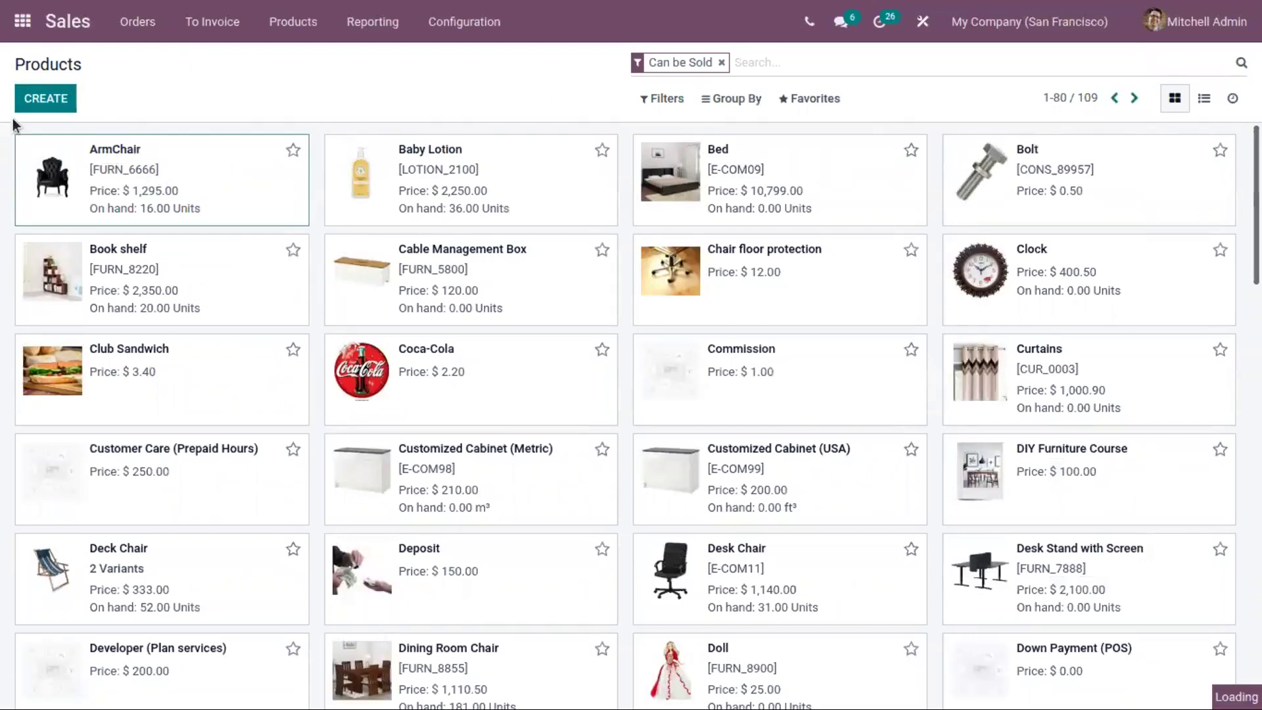
left_click(53, 102)
left_click(340, 384)
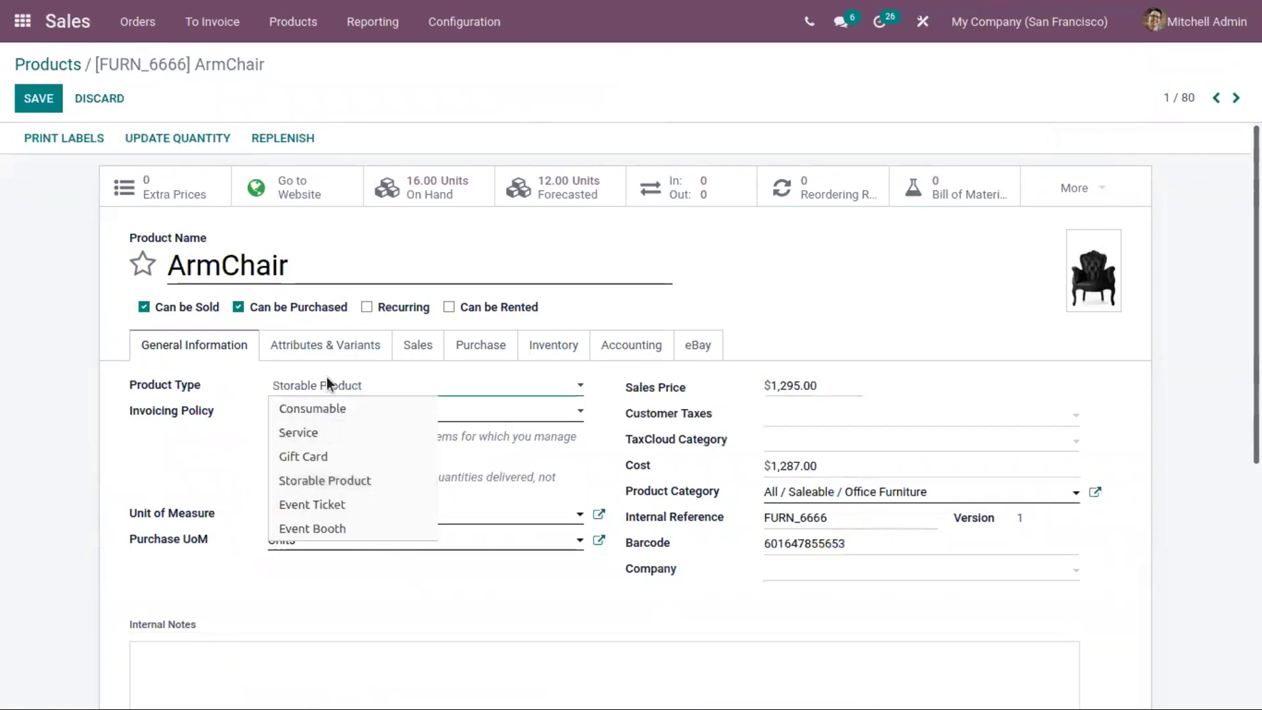
left_click(352, 433)
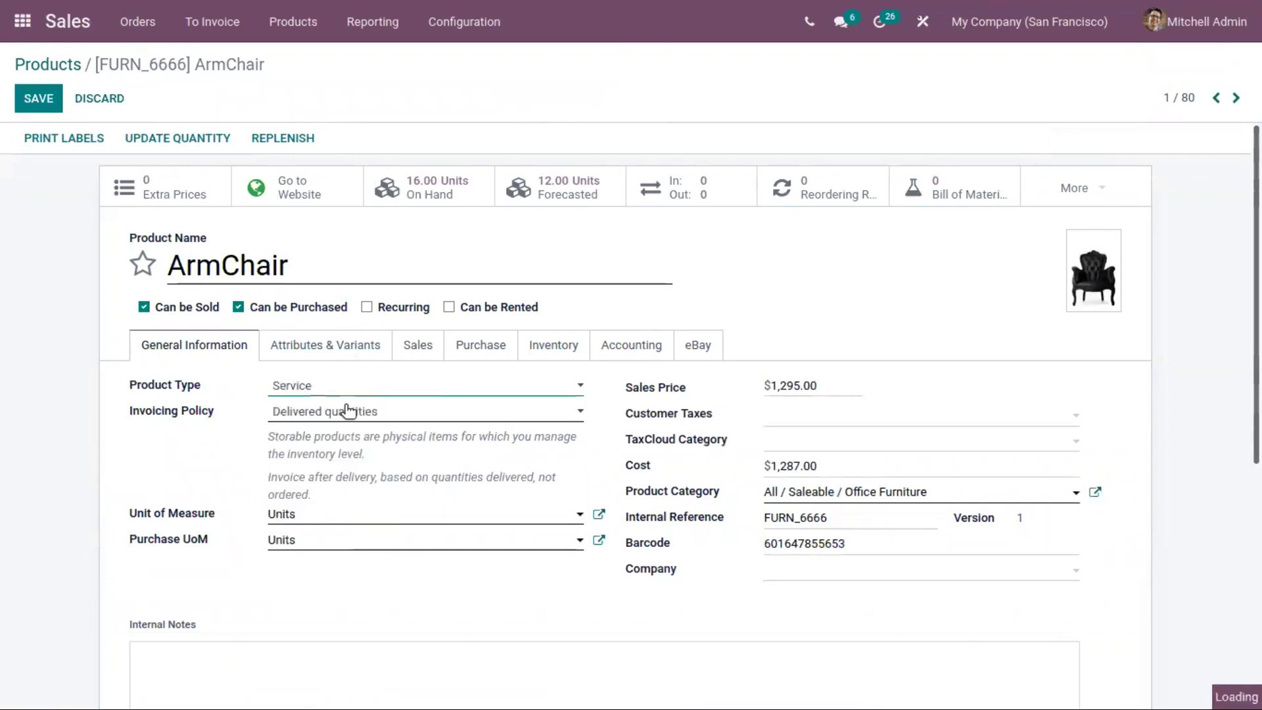
left_click(211, 160)
Step: Try Gift Card as the ArmChair product type, then set it back to Service
left_click(329, 387)
left_click(325, 458)
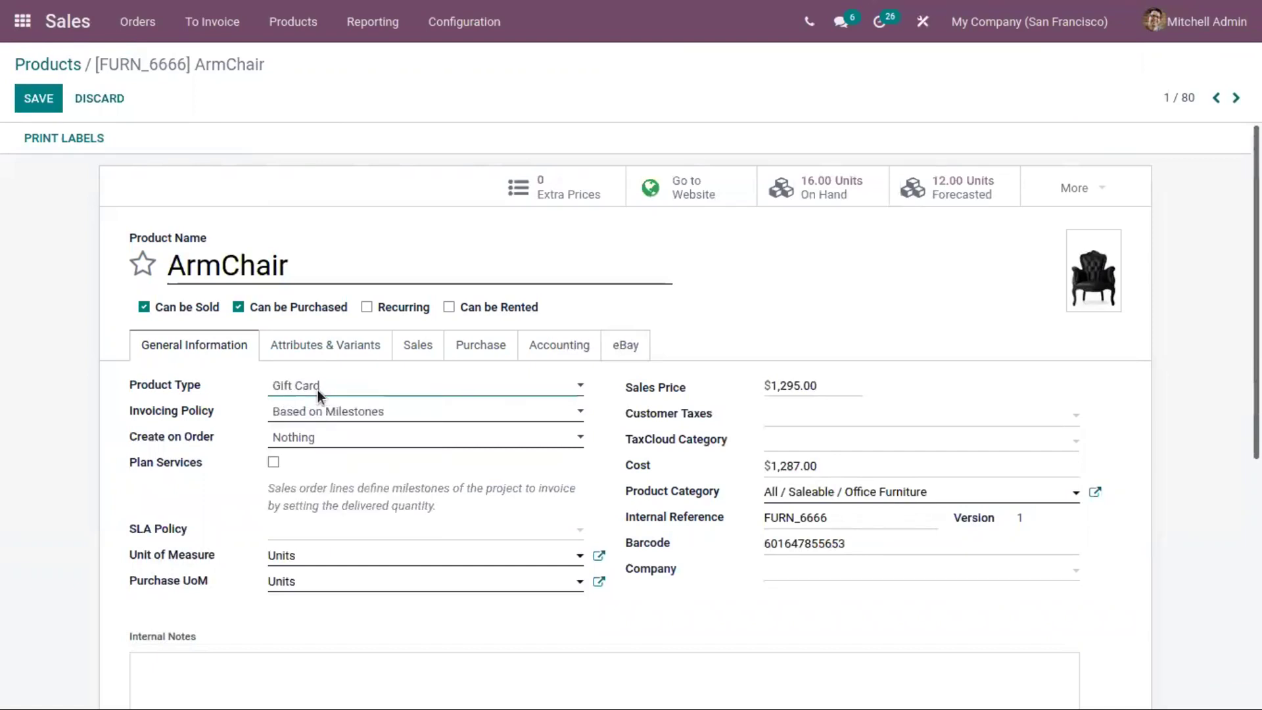
left_click(318, 387)
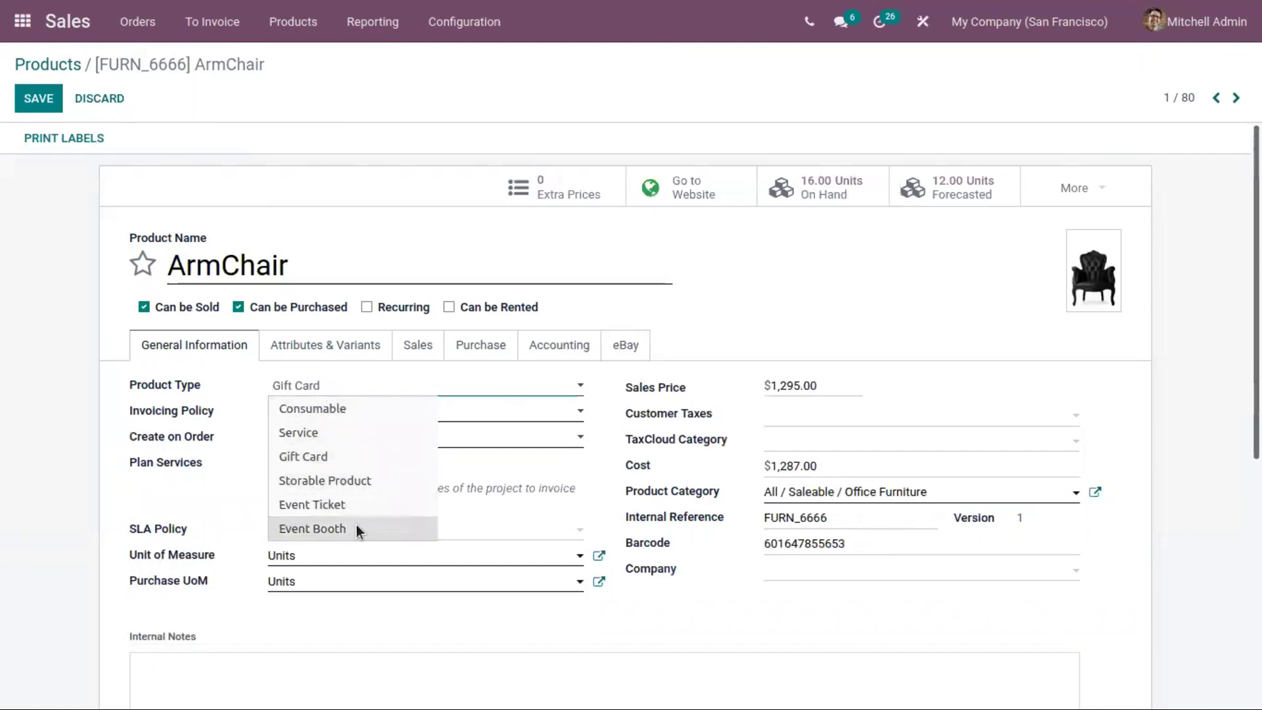
left_click(335, 388)
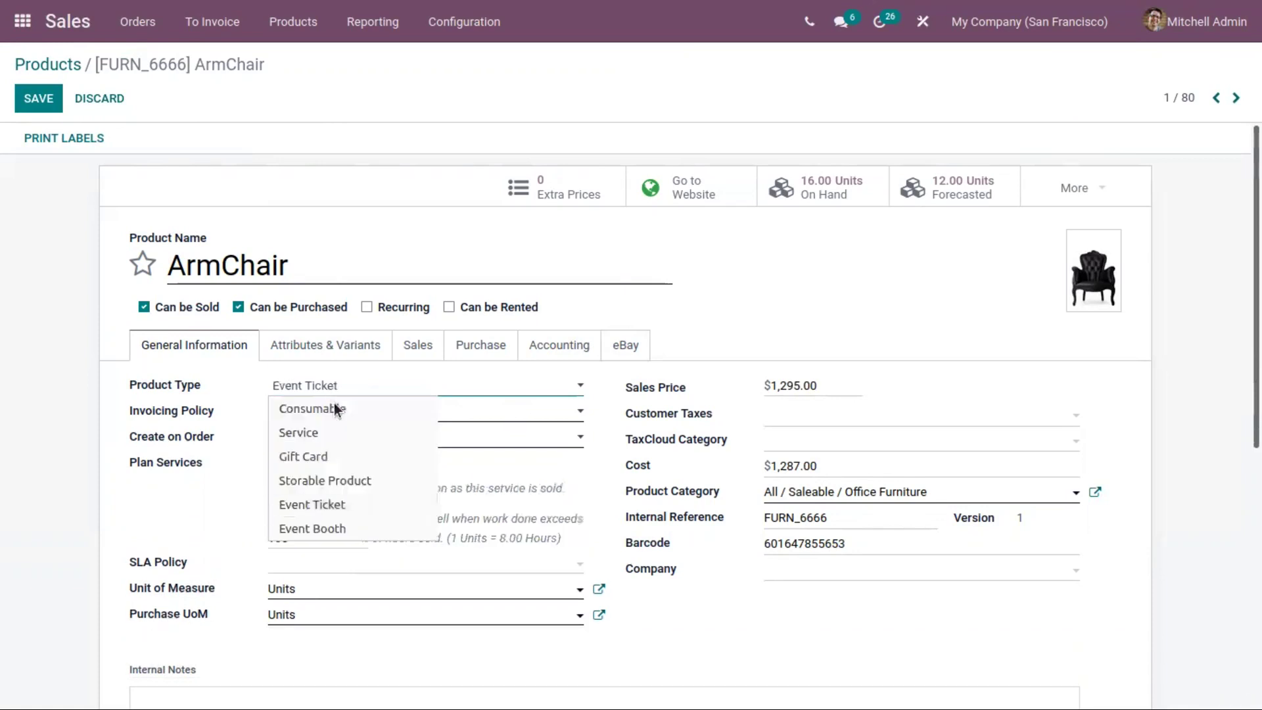
left_click(339, 428)
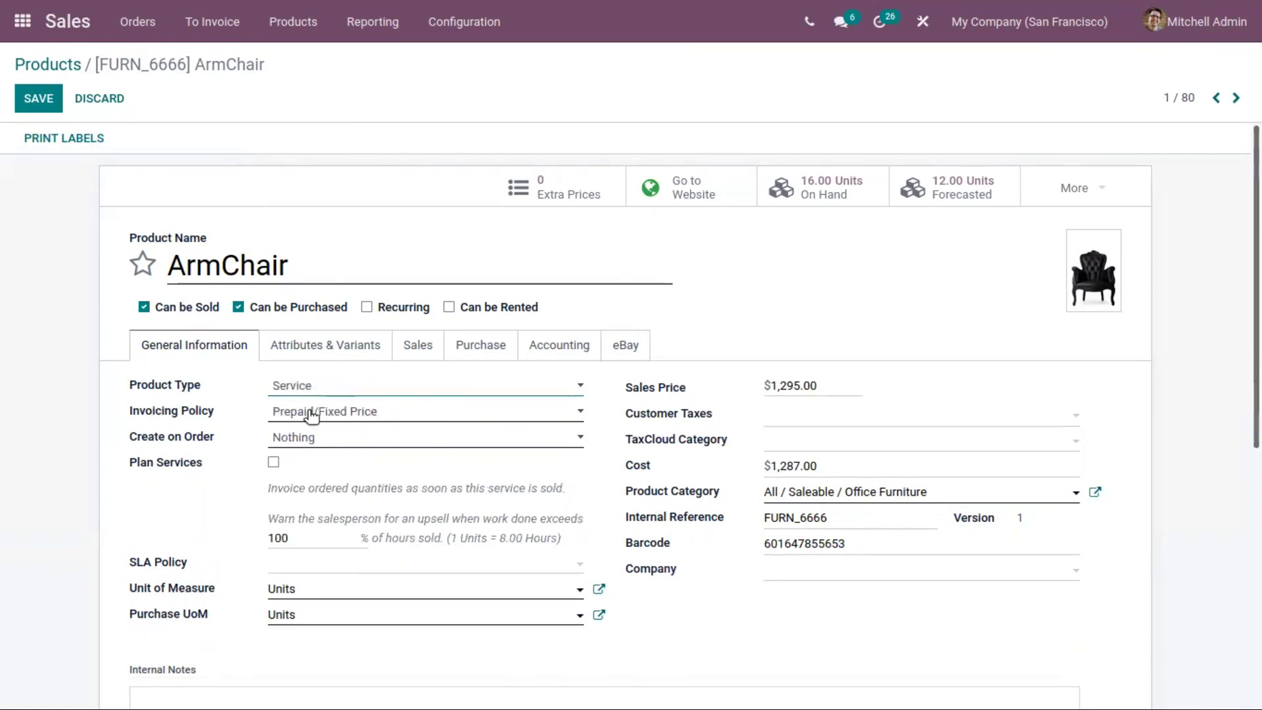
Step: Review the invoicing policy options, leaving it at Prepaid/Fixed Price
left_click(292, 405)
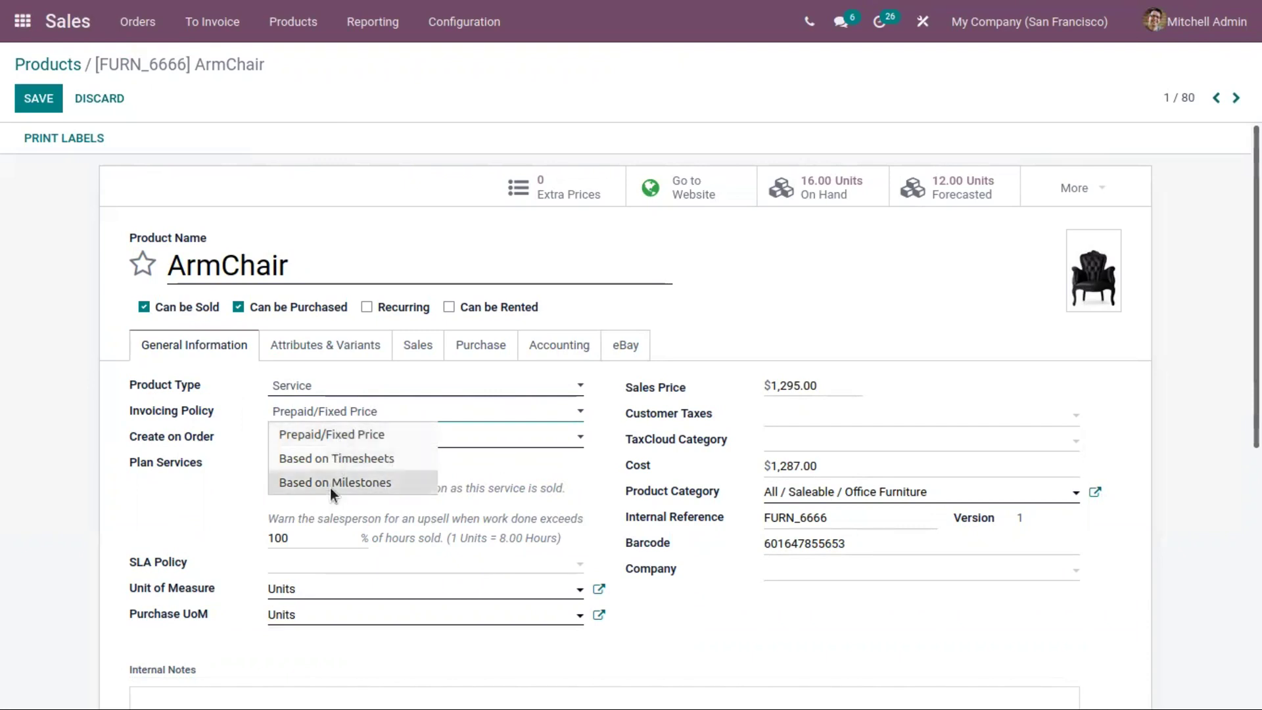
left_click(256, 401)
left_click(285, 410)
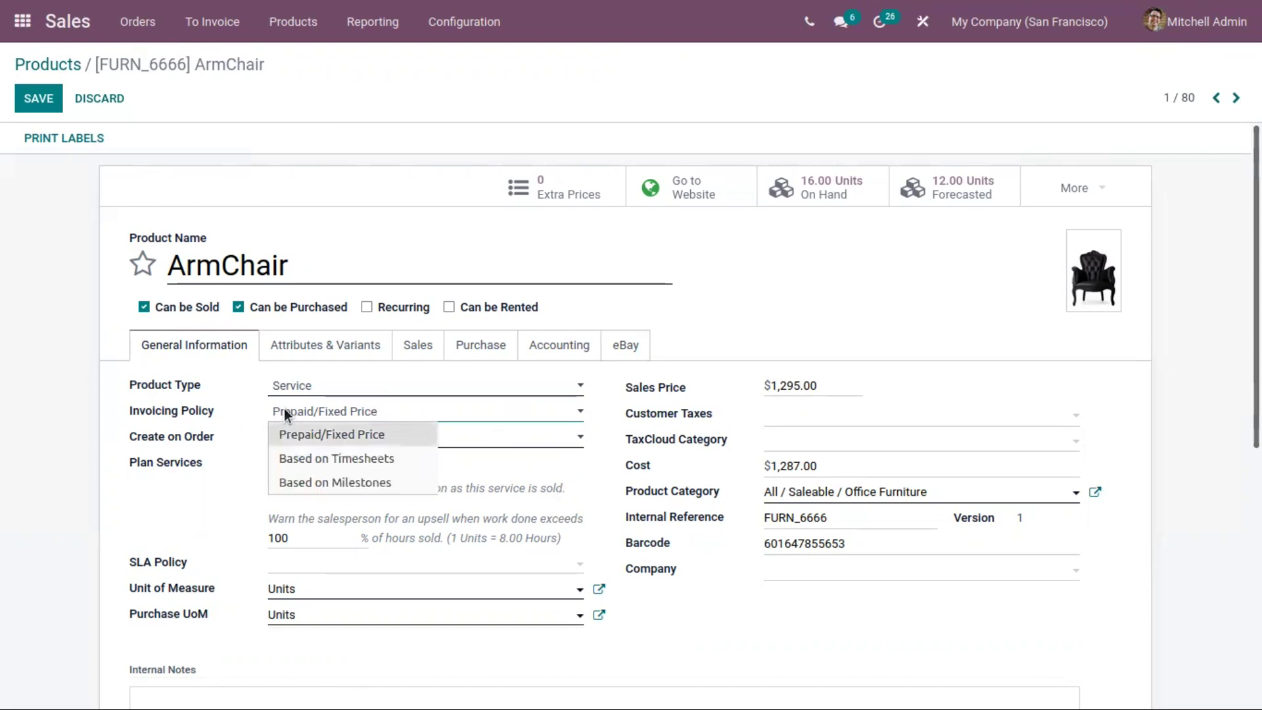